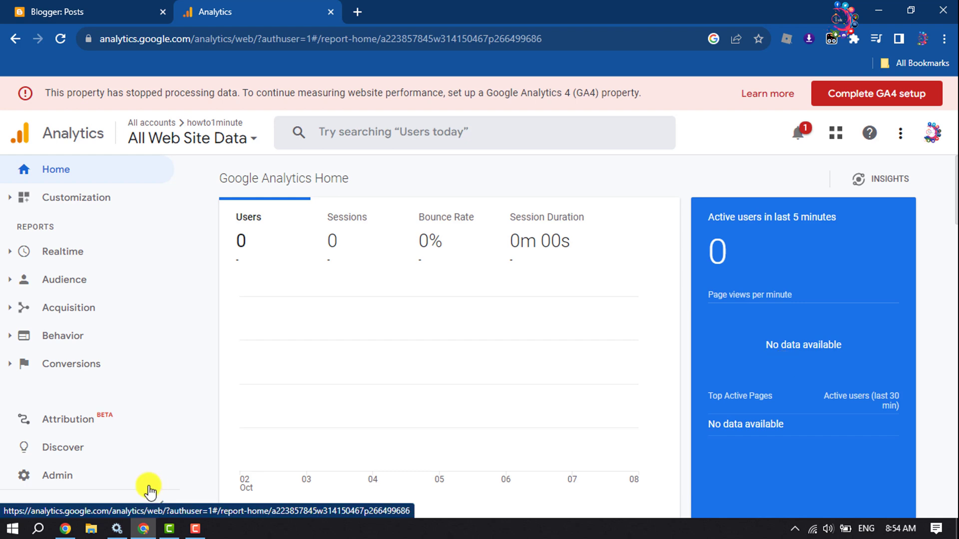
Start a new Analytics account from Admin and name it 'Test Blogger'.
{"action": "left_click", "coordinate": [51, 482]}
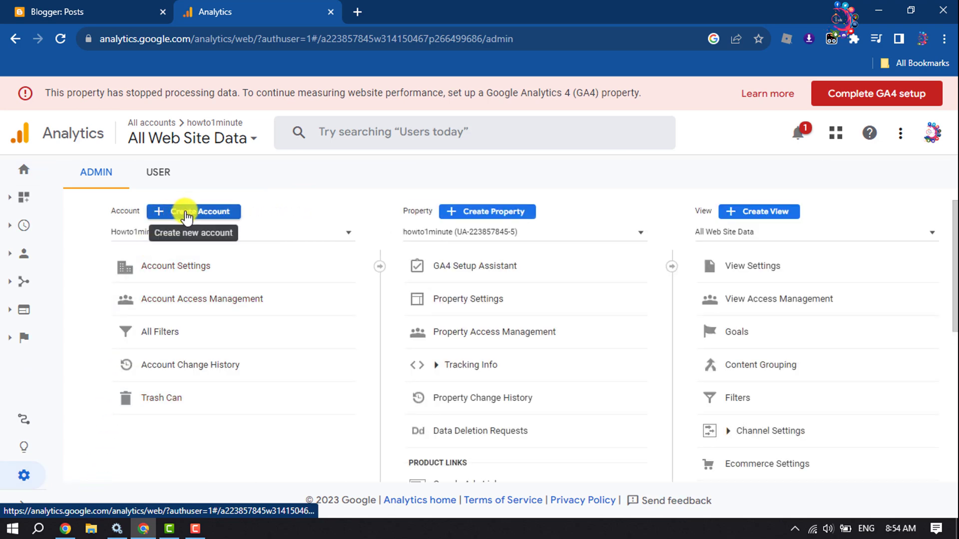
{"action": "left_click", "coordinate": [186, 215]}
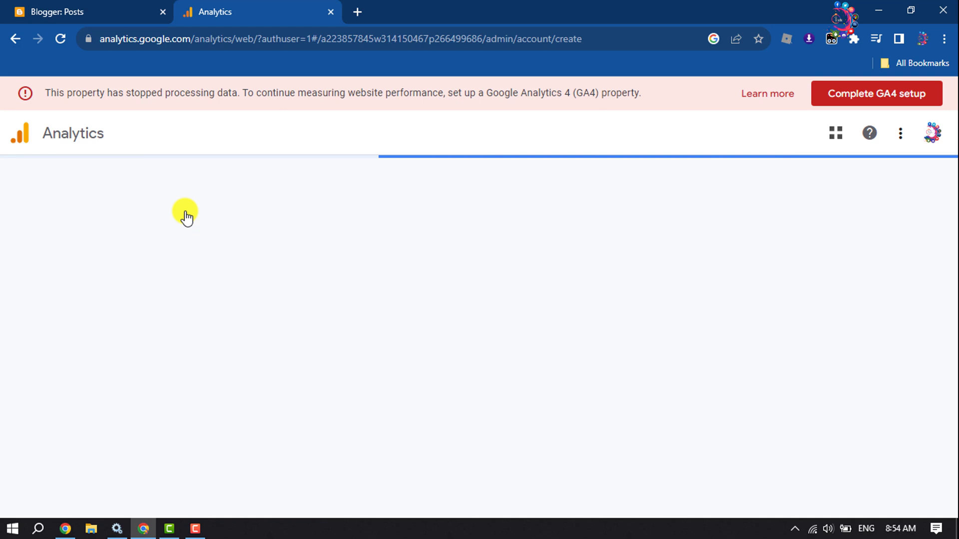
{"action": "left_click", "coordinate": [173, 390]}
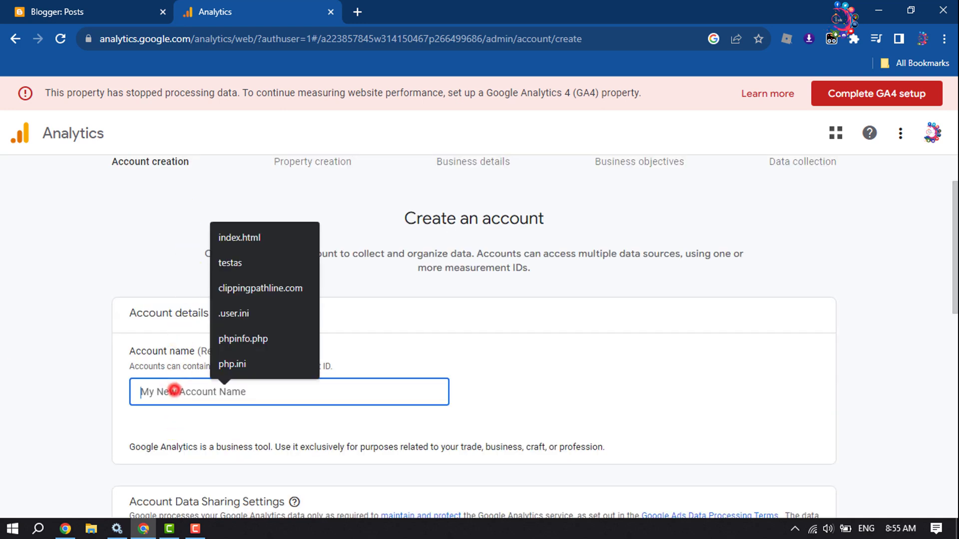
{"action": "type", "text": "Tes"}
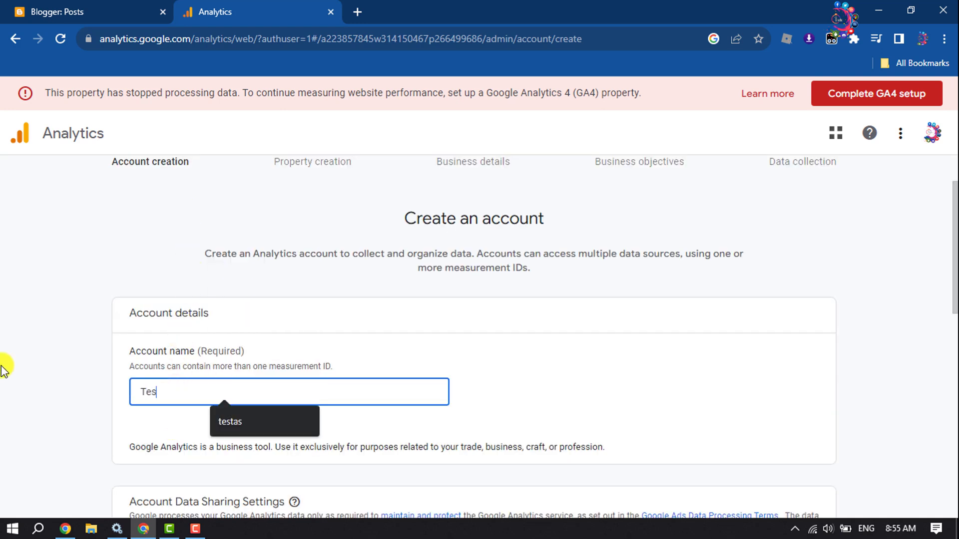
{"action": "type", "text": "t Blogger"}
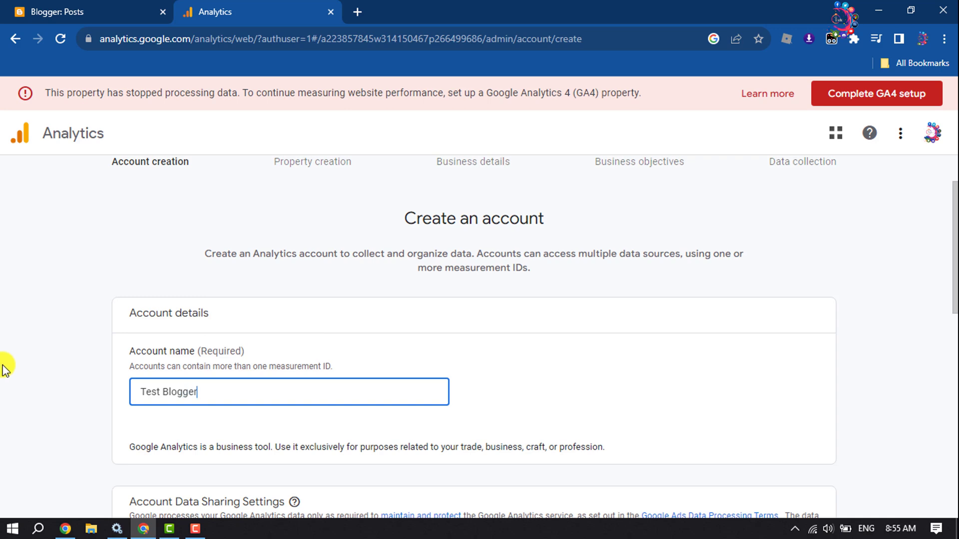
Turn off modeling, technical support and account specialist data sharing, then continue to property creation.
{"action": "scroll", "coordinate": [360, 437], "scroll_direction": "down", "scroll_amount": 7}
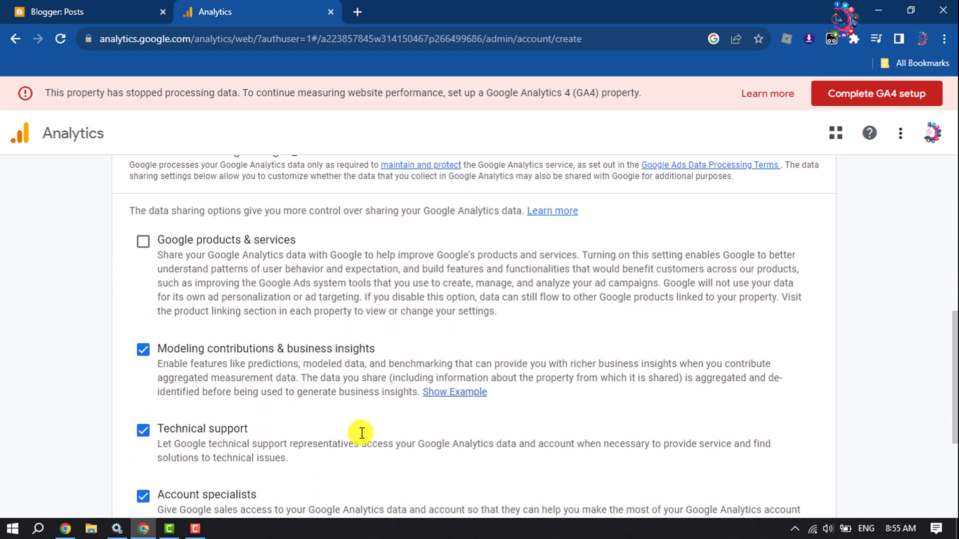
{"action": "scroll", "coordinate": [351, 413], "scroll_direction": "down", "scroll_amount": 3}
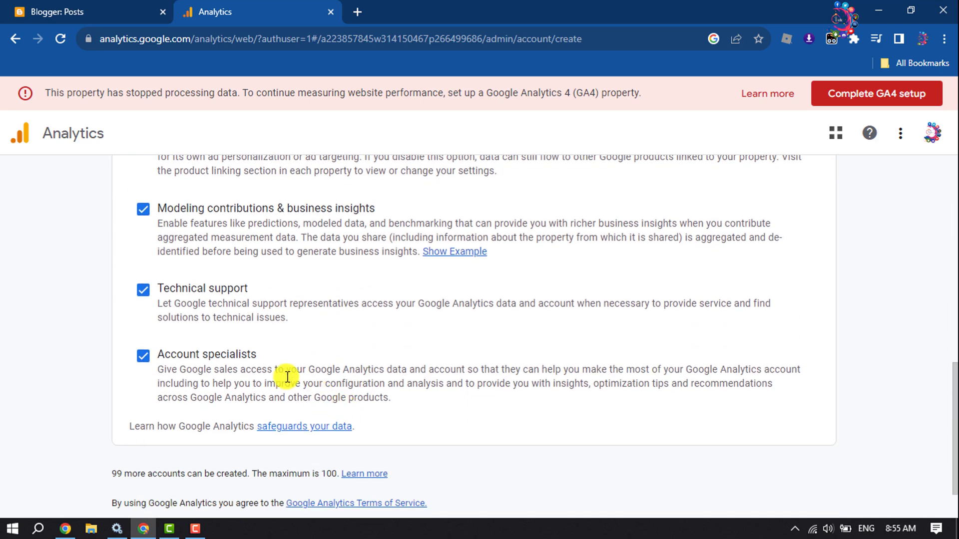
{"action": "left_click", "coordinate": [143, 209]}
{"action": "left_click", "coordinate": [143, 289]}
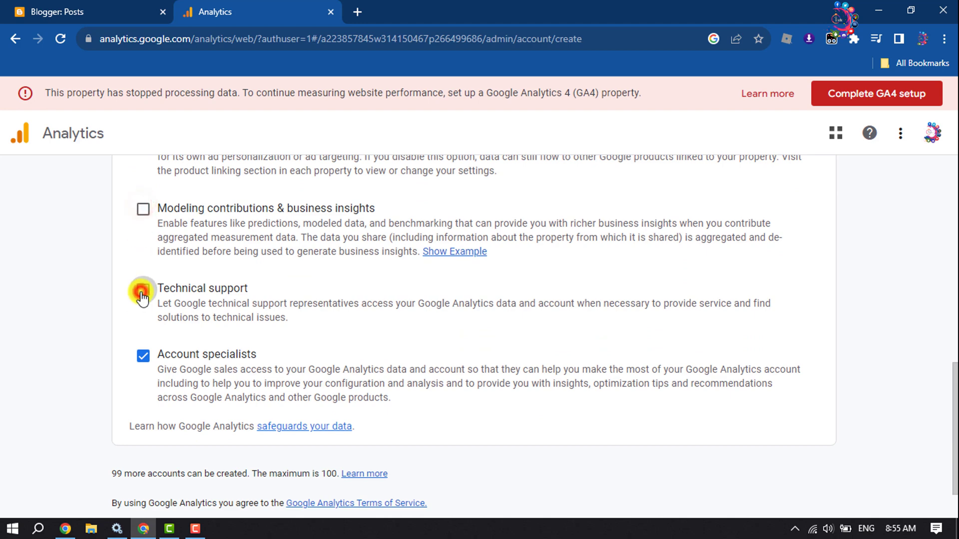
{"action": "left_click", "coordinate": [143, 356]}
{"action": "scroll", "coordinate": [150, 354], "scroll_direction": "down", "scroll_amount": 1}
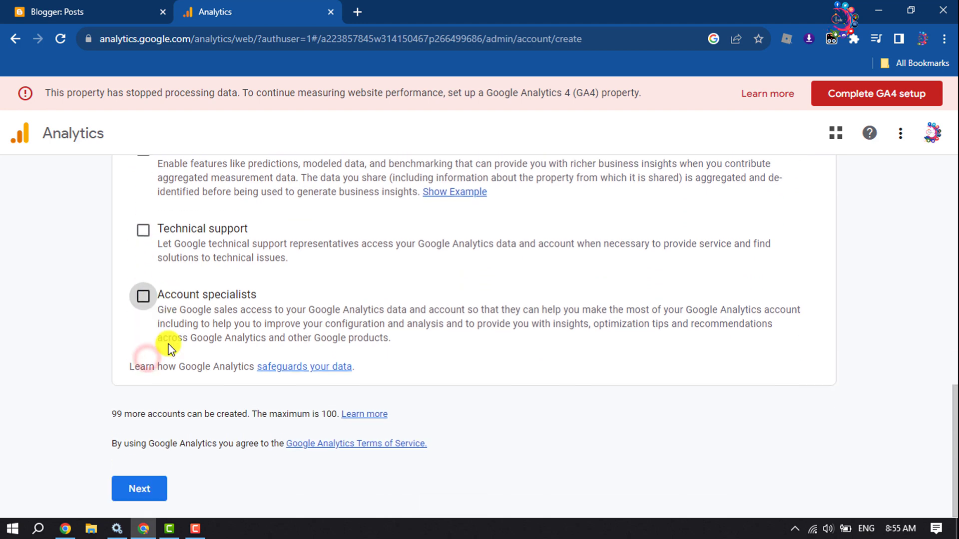
{"action": "left_click", "coordinate": [151, 492]}
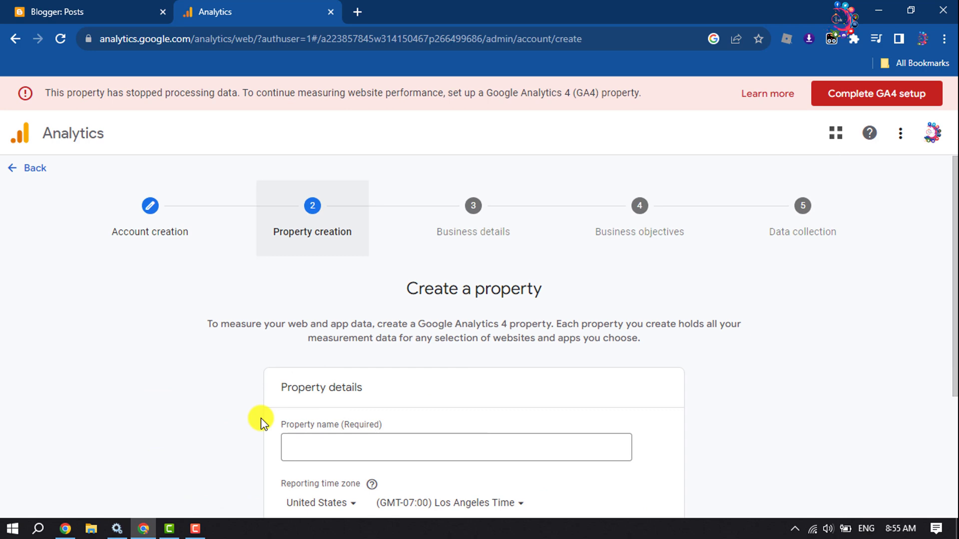
Copy the subdomain 'howto1minute25' from the live blog's address for the property name.
{"action": "scroll", "coordinate": [300, 390], "scroll_direction": "down", "scroll_amount": 3}
{"action": "left_click", "coordinate": [356, 270]}
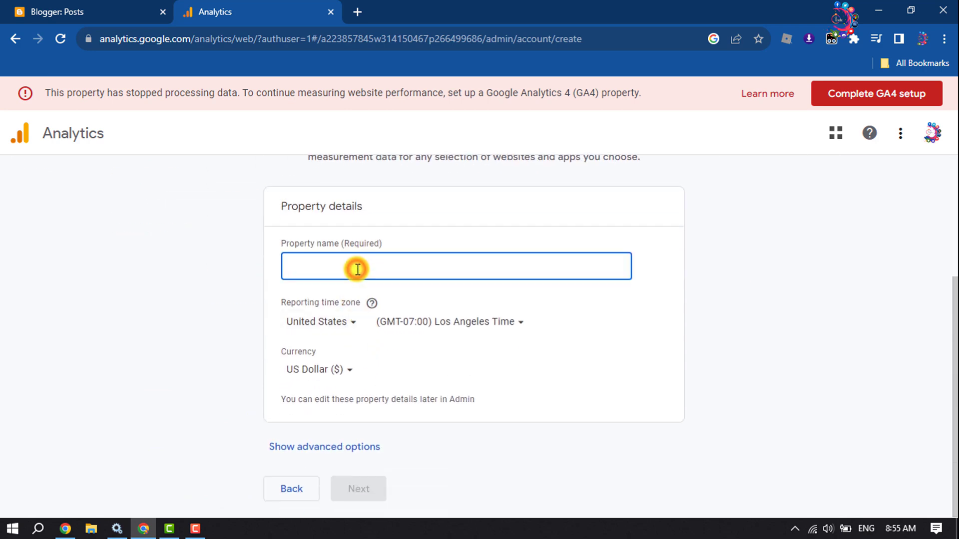
{"action": "left_click", "coordinate": [36, 10]}
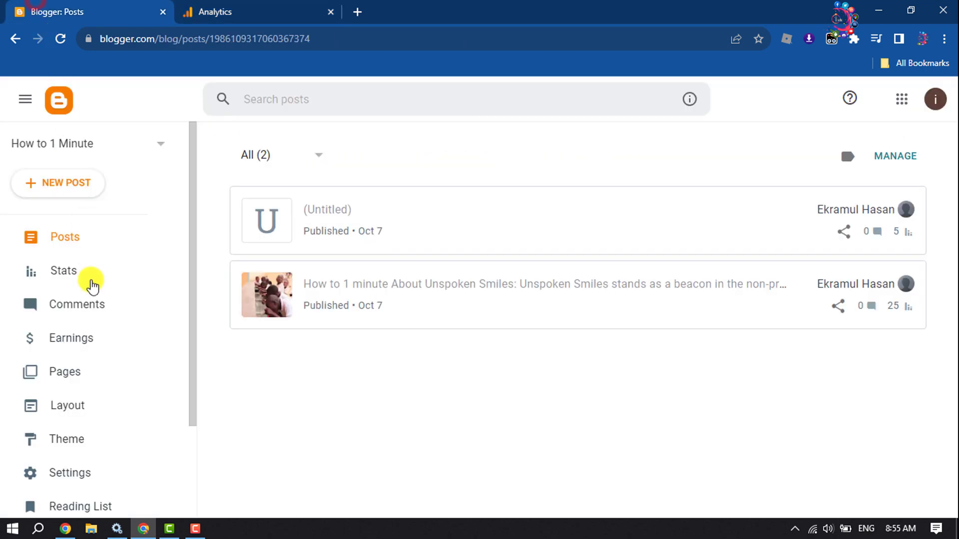
{"action": "scroll", "coordinate": [80, 319], "scroll_direction": "down", "scroll_amount": 2}
{"action": "left_click", "coordinate": [60, 429]}
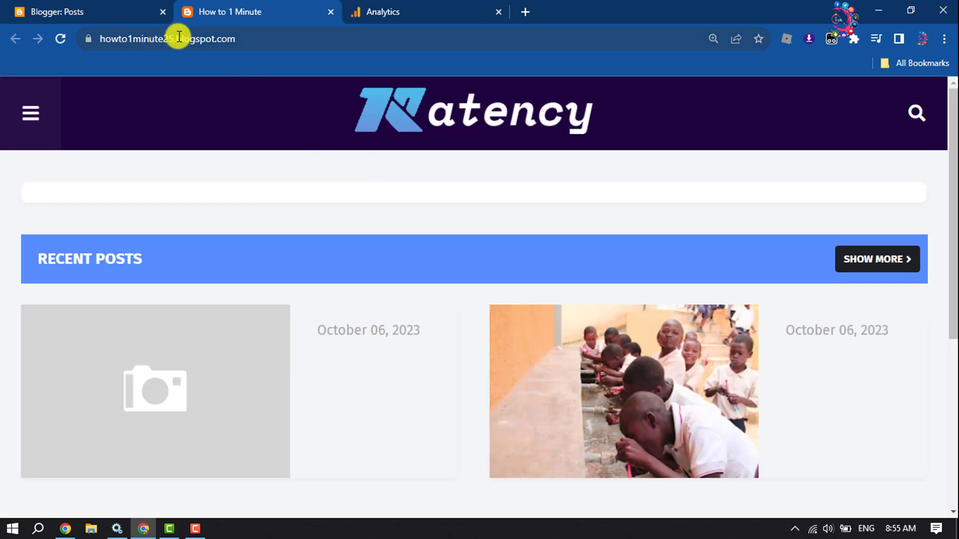
{"action": "double_click", "coordinate": [174, 38]}
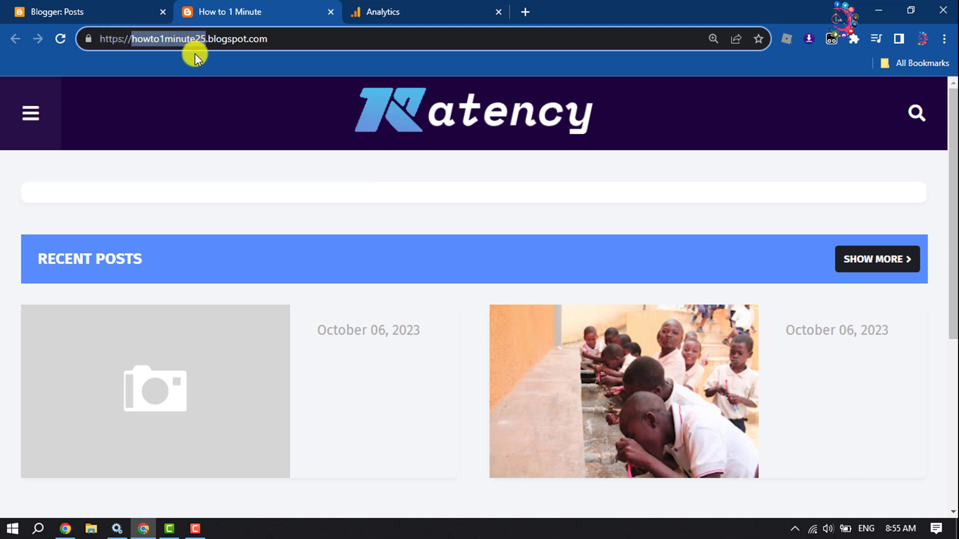
{"action": "right_click", "coordinate": [185, 40]}
{"action": "left_click", "coordinate": [219, 127]}
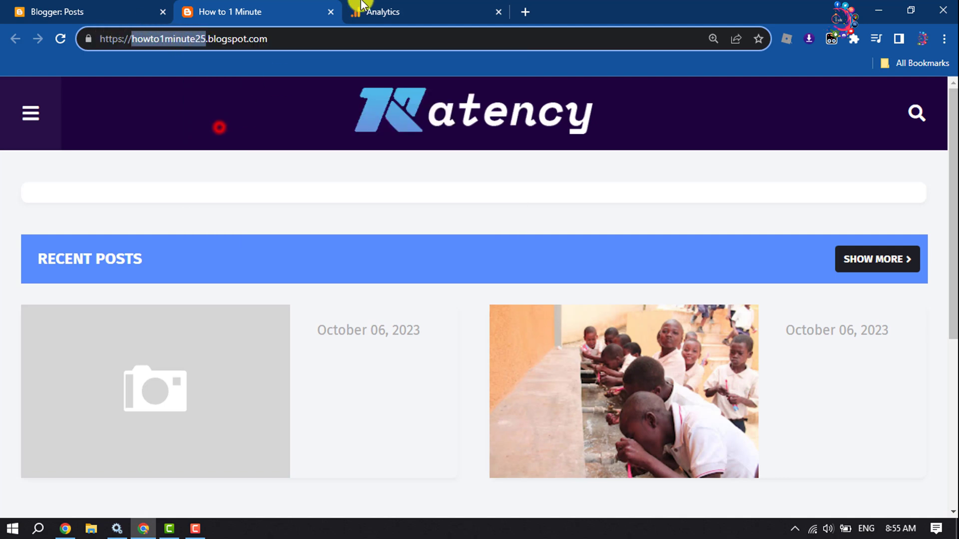
{"action": "key", "text": "ctrl+Tab"}
Paste 'howto1minute25' as the property name, keeping United States time zone and US Dollar currency.
{"action": "key", "text": "ctrl+v"}
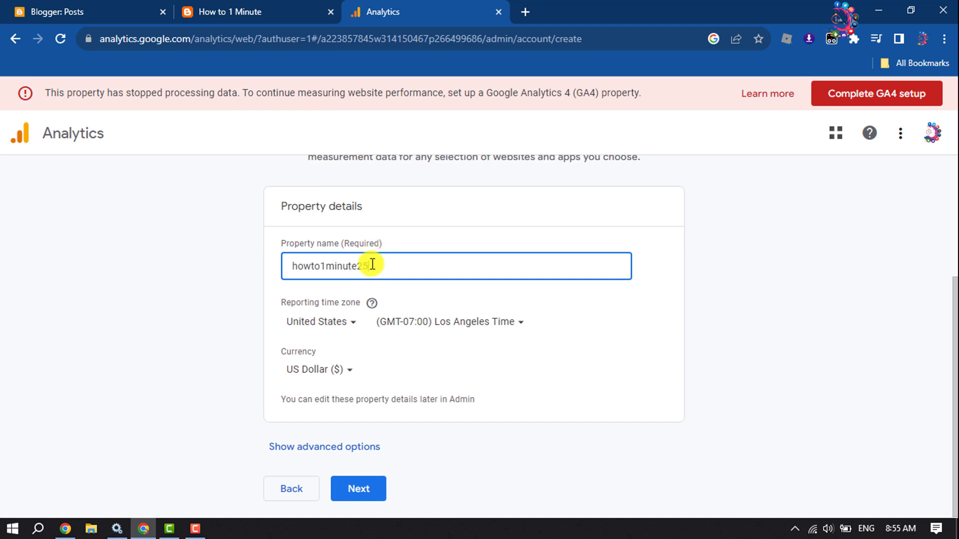
{"action": "left_click", "coordinate": [338, 327]}
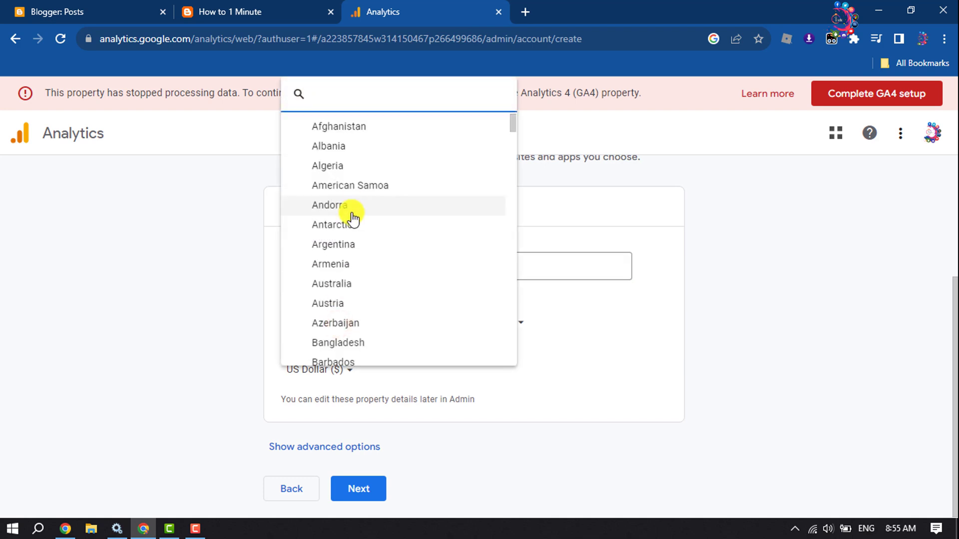
{"action": "left_click", "coordinate": [749, 353]}
{"action": "left_click", "coordinate": [498, 324]}
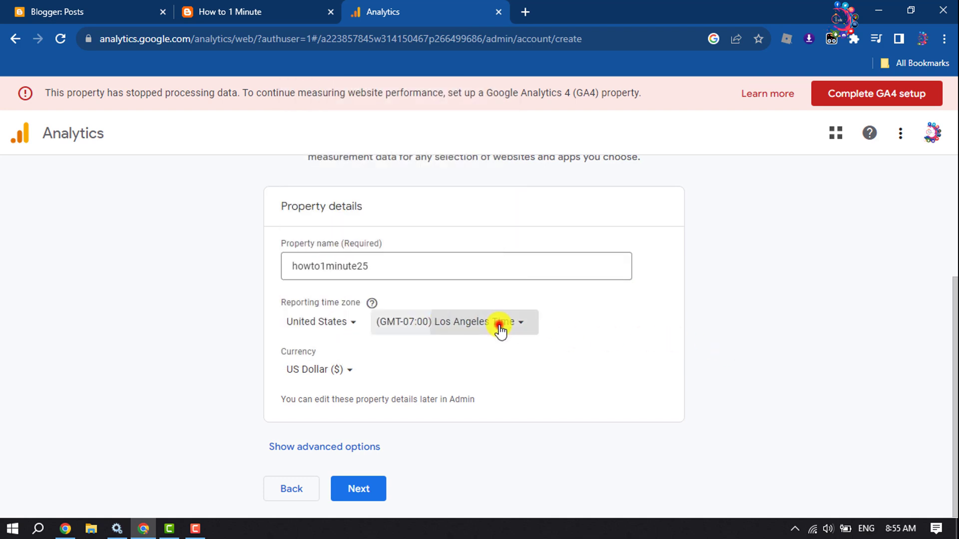
{"action": "left_click", "coordinate": [689, 333]}
{"action": "left_click", "coordinate": [328, 370]}
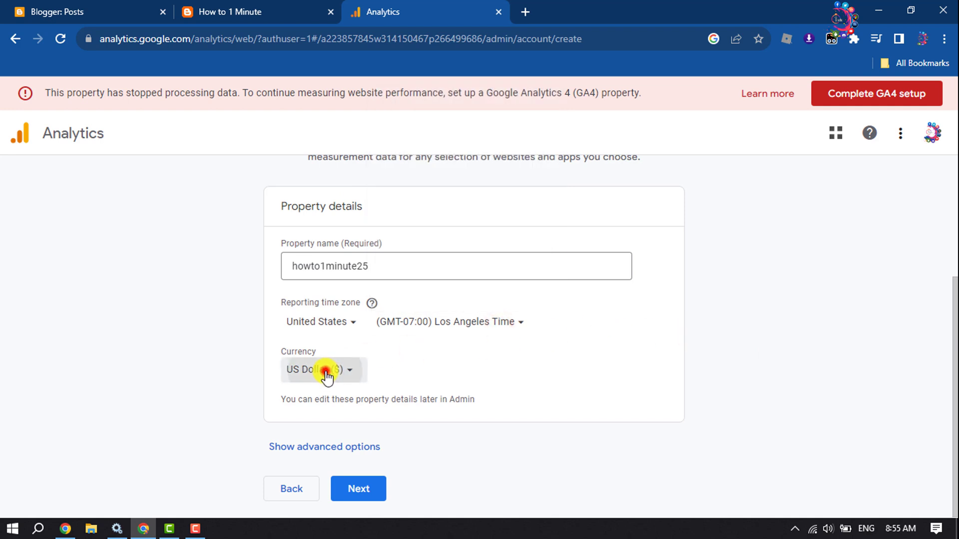
{"action": "left_click", "coordinate": [618, 355]}
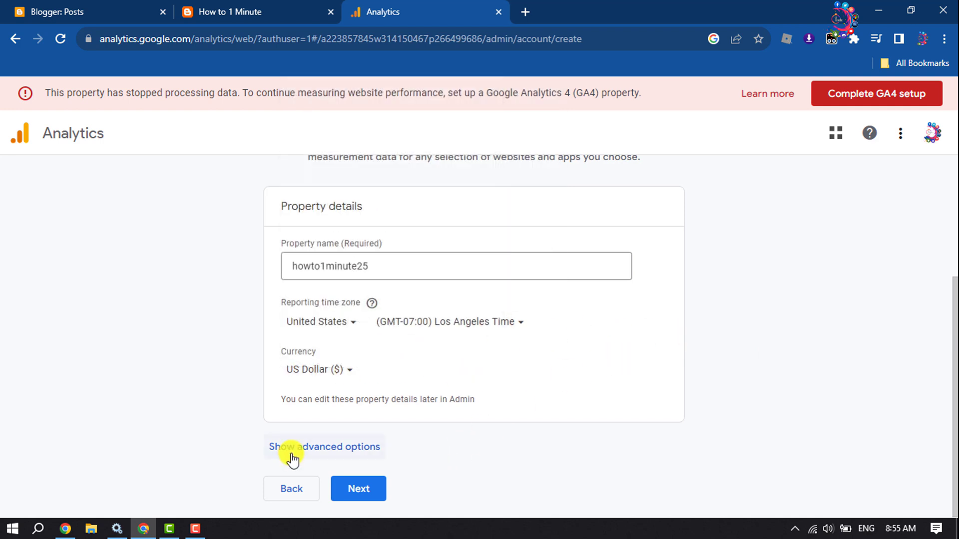
Leave the Universal Analytics property option off in advanced options and continue to Business details.
{"action": "left_click", "coordinate": [326, 450]}
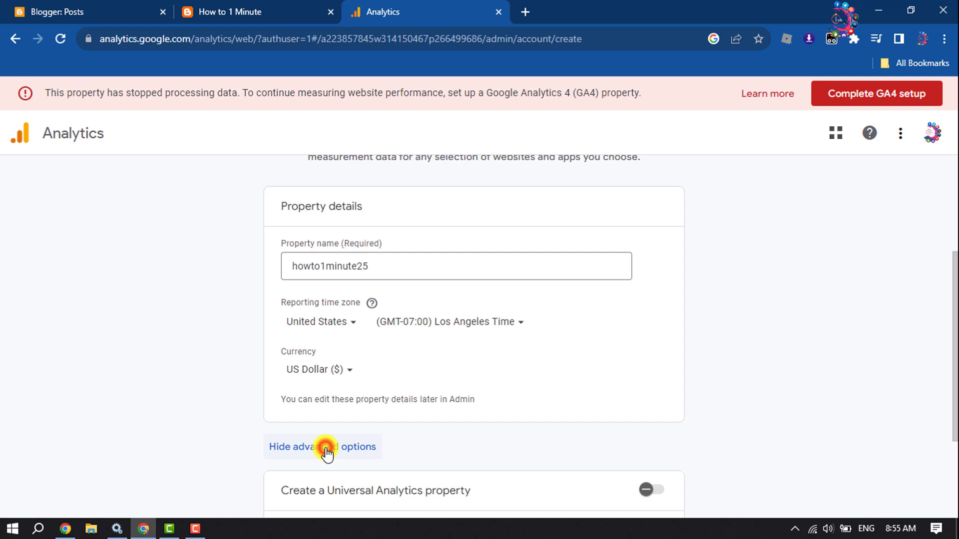
{"action": "scroll", "coordinate": [326, 449], "scroll_direction": "down", "scroll_amount": 3}
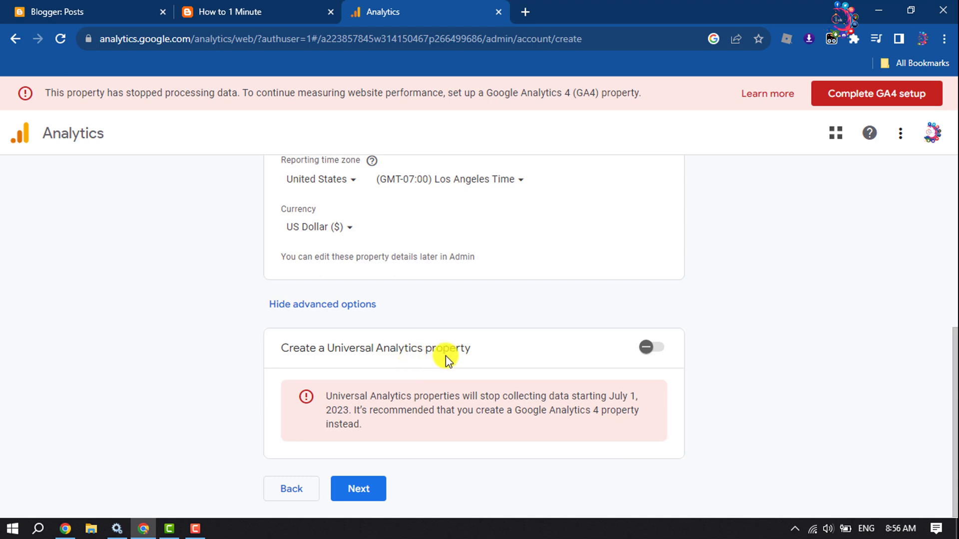
{"action": "left_click", "coordinate": [649, 348]}
{"action": "scroll", "coordinate": [650, 349], "scroll_direction": "down", "scroll_amount": 4}
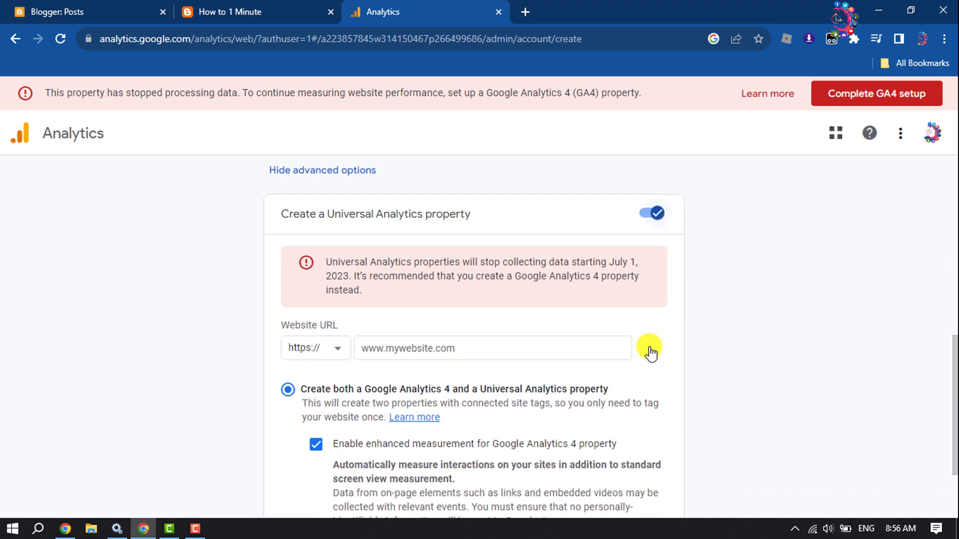
{"action": "scroll", "coordinate": [648, 330], "scroll_direction": "up", "scroll_amount": 1}
{"action": "left_click", "coordinate": [640, 212]}
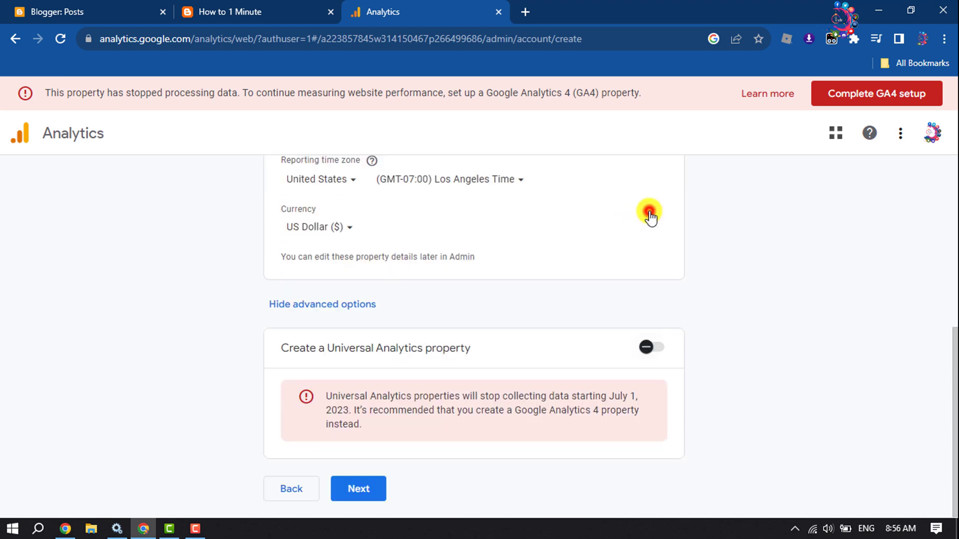
{"action": "left_click", "coordinate": [369, 489]}
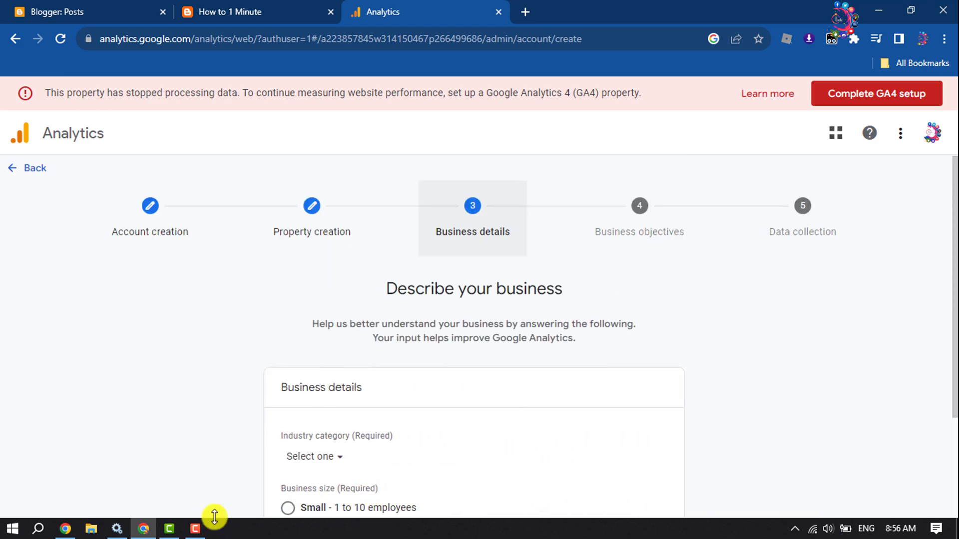
Set industry to Business & Industrial and size to Small (1 to 10 employees), then continue.
{"action": "scroll", "coordinate": [357, 398], "scroll_direction": "down", "scroll_amount": 3}
{"action": "scroll", "coordinate": [299, 360], "scroll_direction": "up", "scroll_amount": 2}
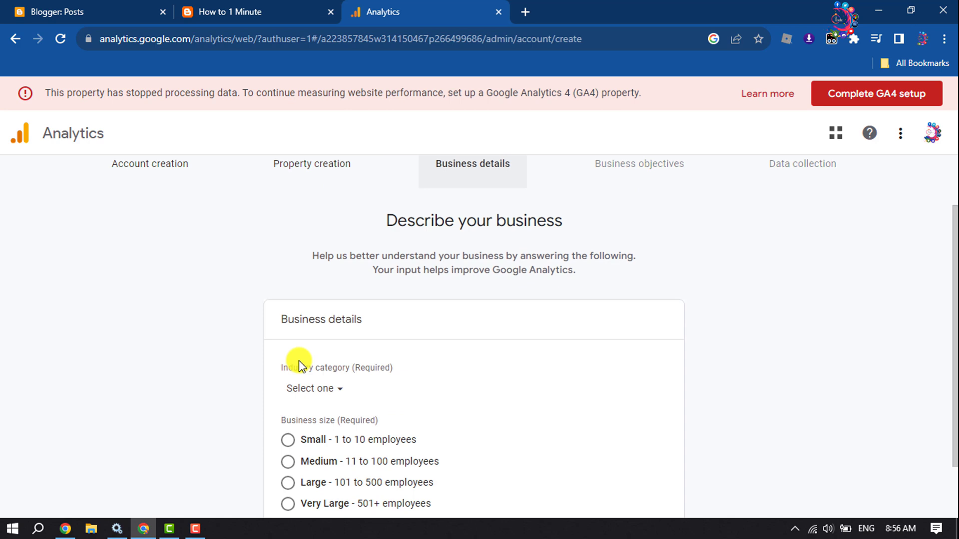
{"action": "scroll", "coordinate": [295, 357], "scroll_direction": "down", "scroll_amount": 2}
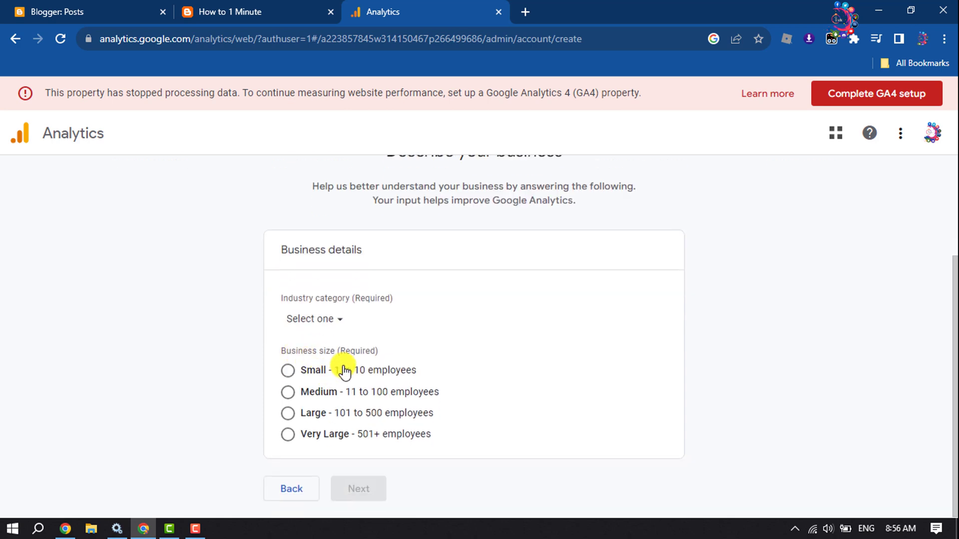
{"action": "left_click", "coordinate": [319, 318]}
{"action": "left_click", "coordinate": [555, 265]}
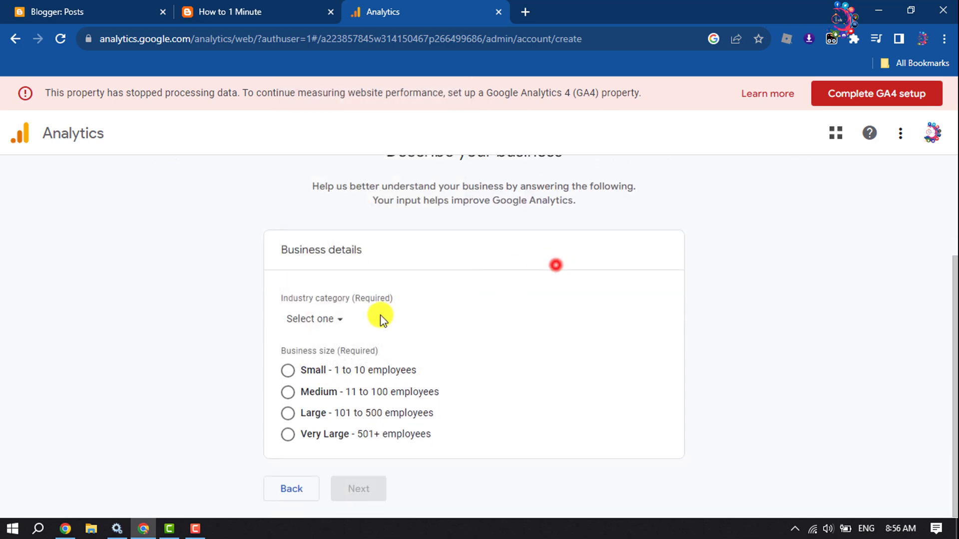
{"action": "left_click", "coordinate": [320, 319]}
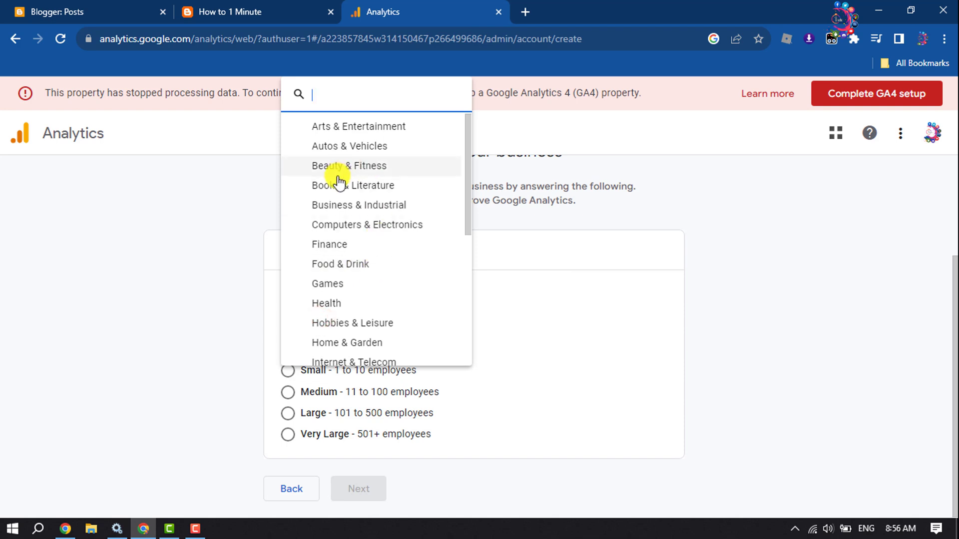
{"action": "left_click", "coordinate": [332, 205]}
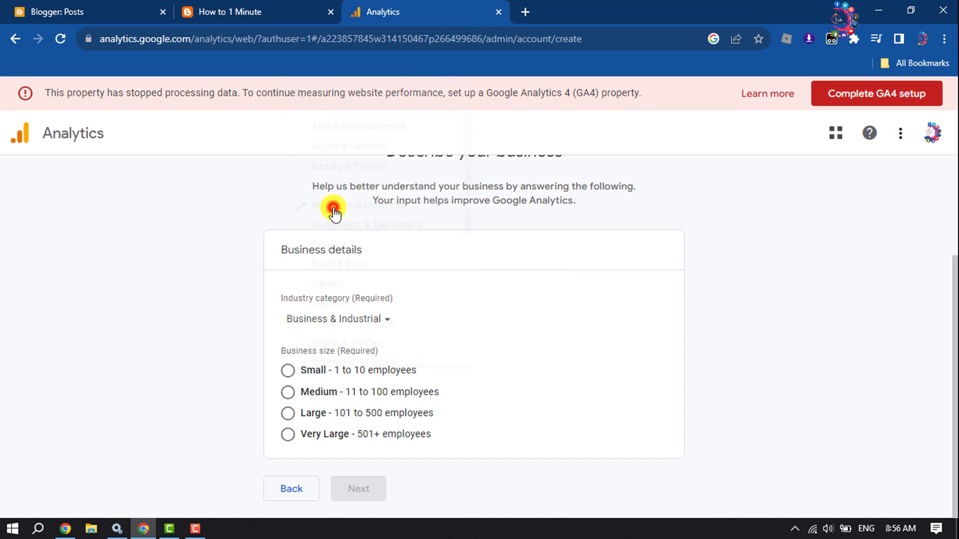
{"action": "left_click", "coordinate": [288, 370]}
{"action": "left_click", "coordinate": [347, 497]}
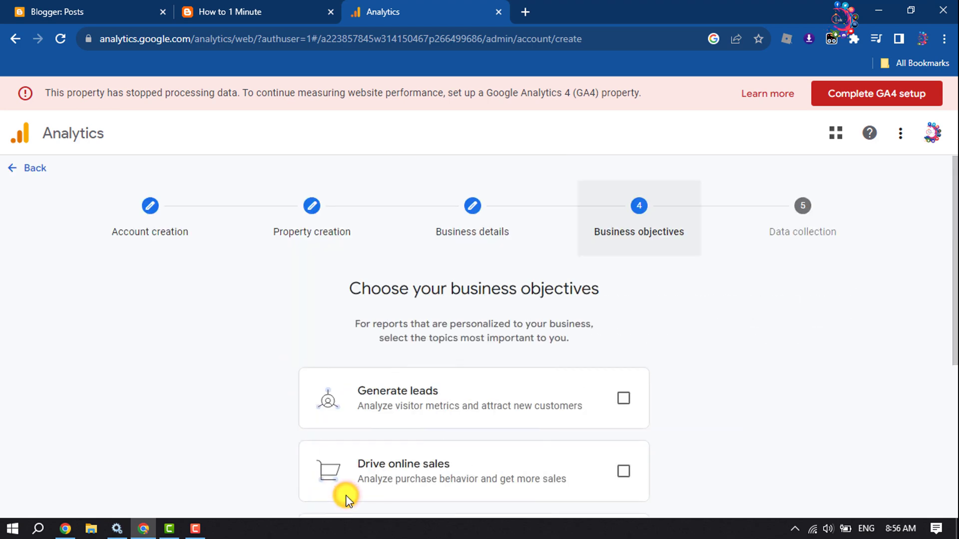
Choose Raise brand awareness, create the property, and accept the Data Processing and Analytics terms.
{"action": "scroll", "coordinate": [536, 365], "scroll_direction": "down", "scroll_amount": 2}
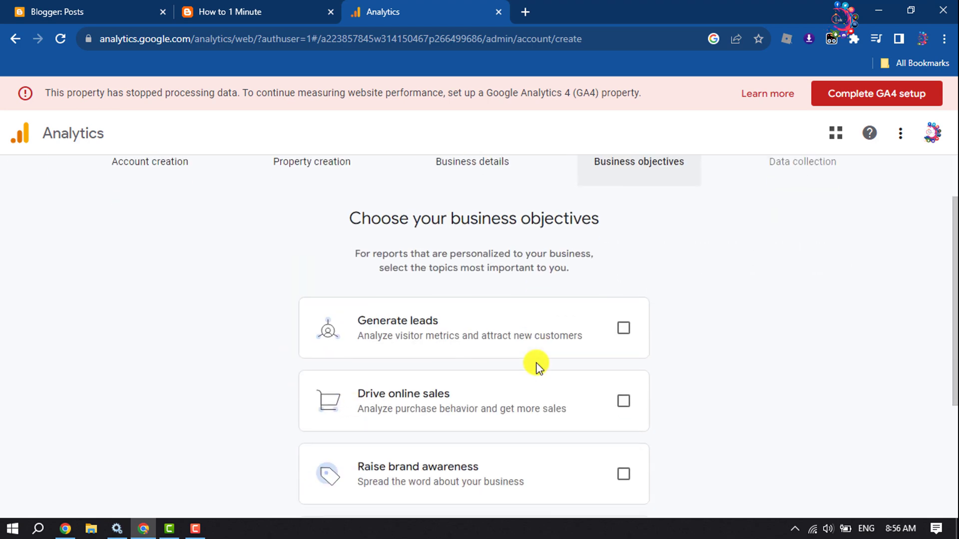
{"action": "scroll", "coordinate": [538, 358], "scroll_direction": "down", "scroll_amount": 3}
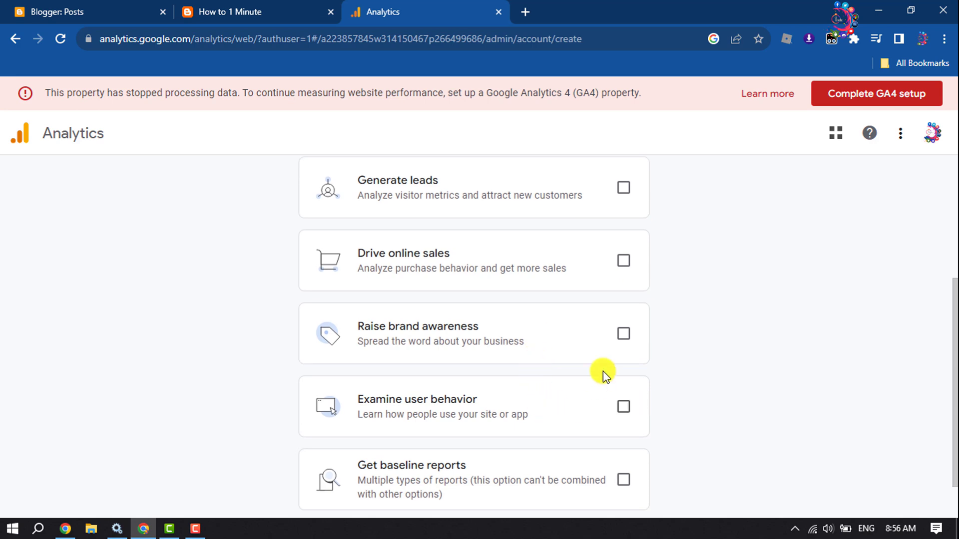
{"action": "left_click", "coordinate": [622, 336]}
{"action": "scroll", "coordinate": [621, 343], "scroll_direction": "down", "scroll_amount": 1}
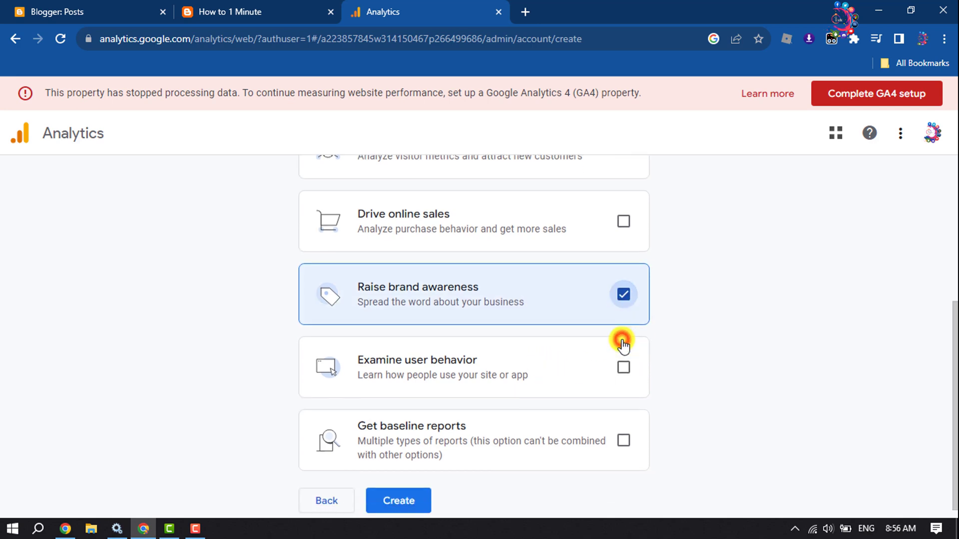
{"action": "left_click", "coordinate": [381, 491]}
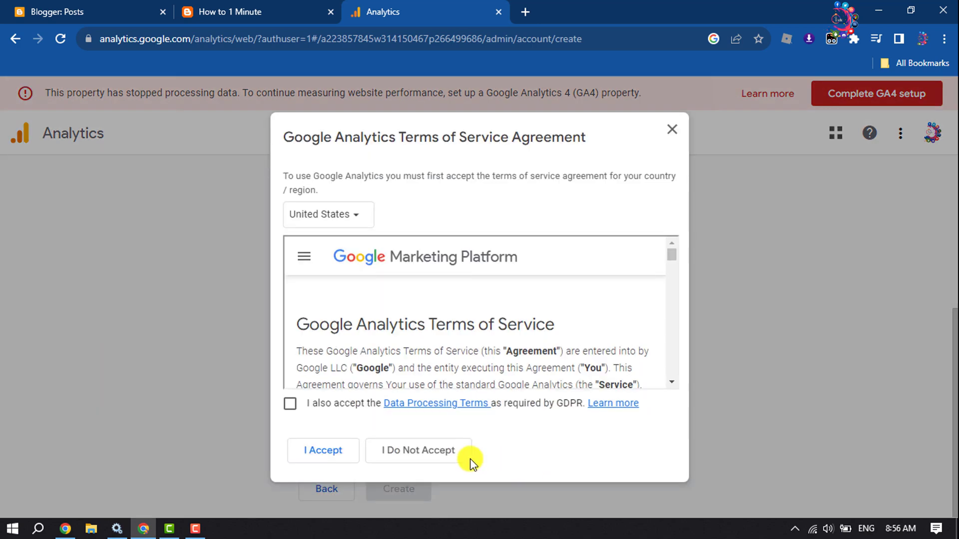
{"action": "left_click", "coordinate": [290, 404]}
{"action": "left_click", "coordinate": [333, 454]}
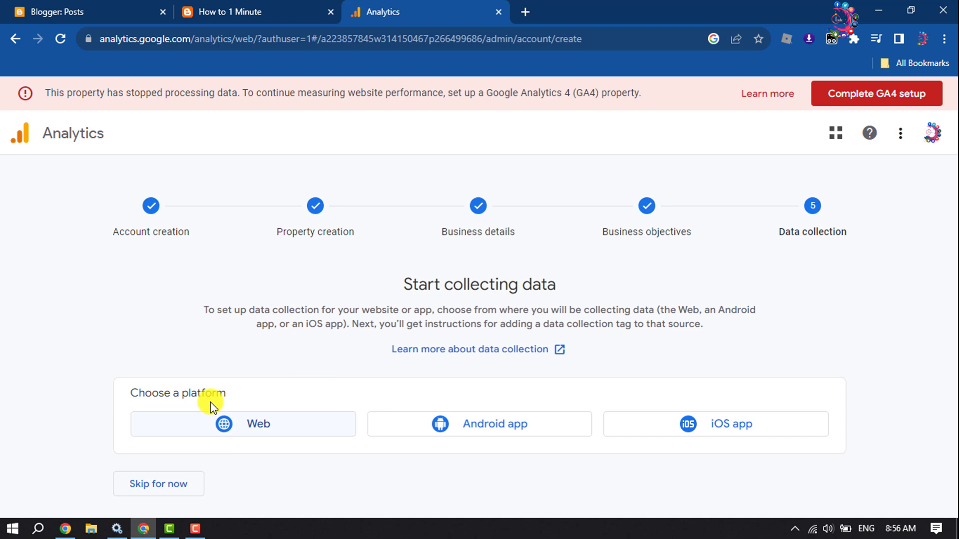
Choose Web as the platform and copy the blog's full web address from its tab.
{"action": "left_click", "coordinate": [263, 432]}
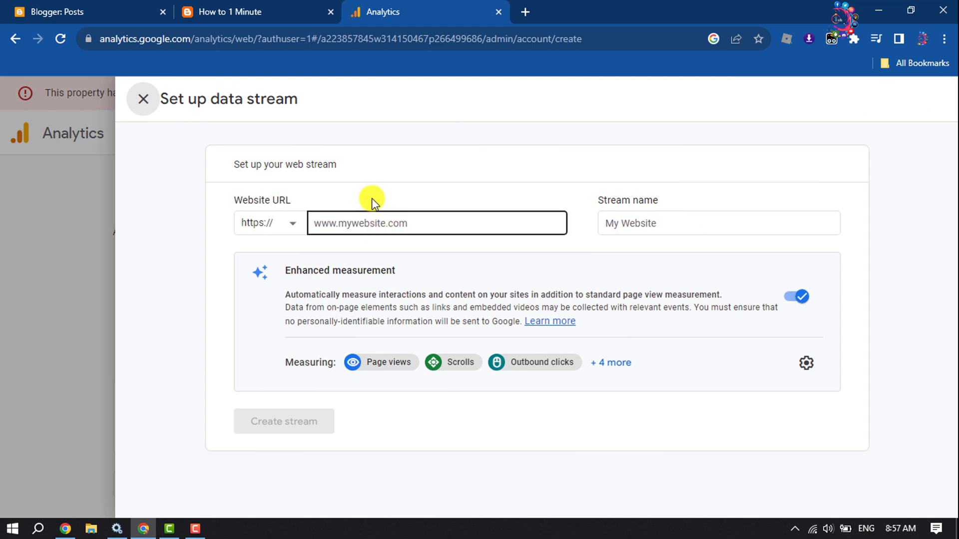
{"action": "left_click", "coordinate": [298, 7]}
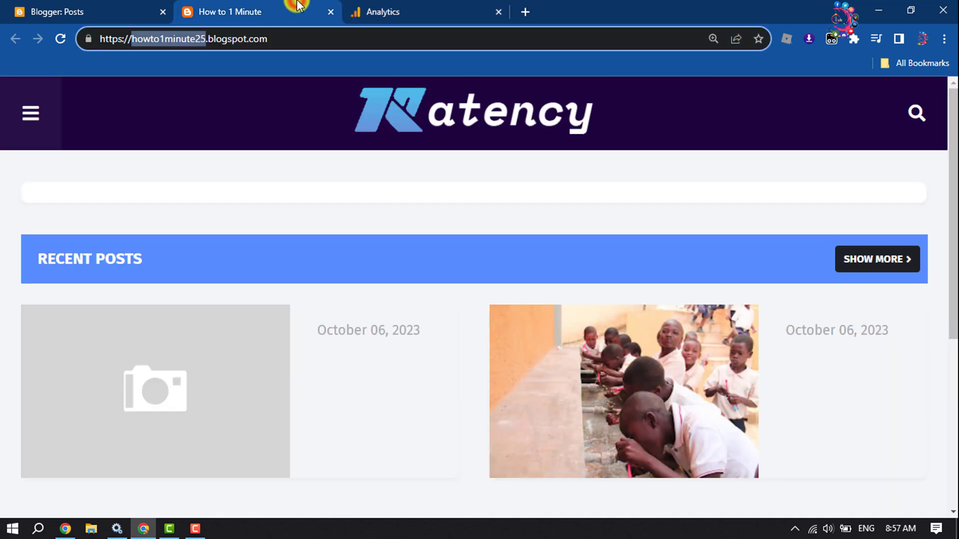
{"action": "left_click", "coordinate": [290, 34]}
{"action": "right_click", "coordinate": [232, 37]}
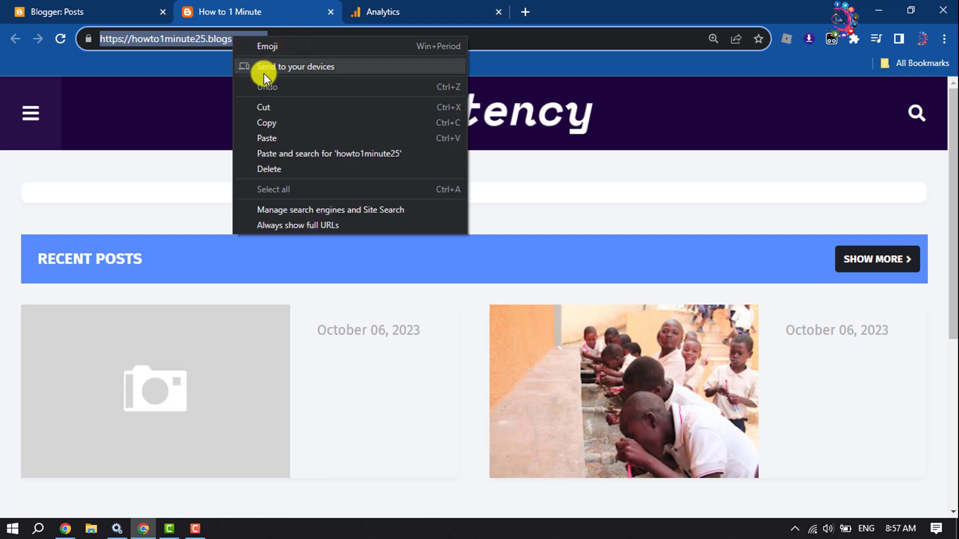
{"action": "left_click", "coordinate": [268, 122]}
{"action": "left_click", "coordinate": [413, 7]}
{"action": "left_click", "coordinate": [323, 225]}
{"action": "right_click", "coordinate": [324, 225]}
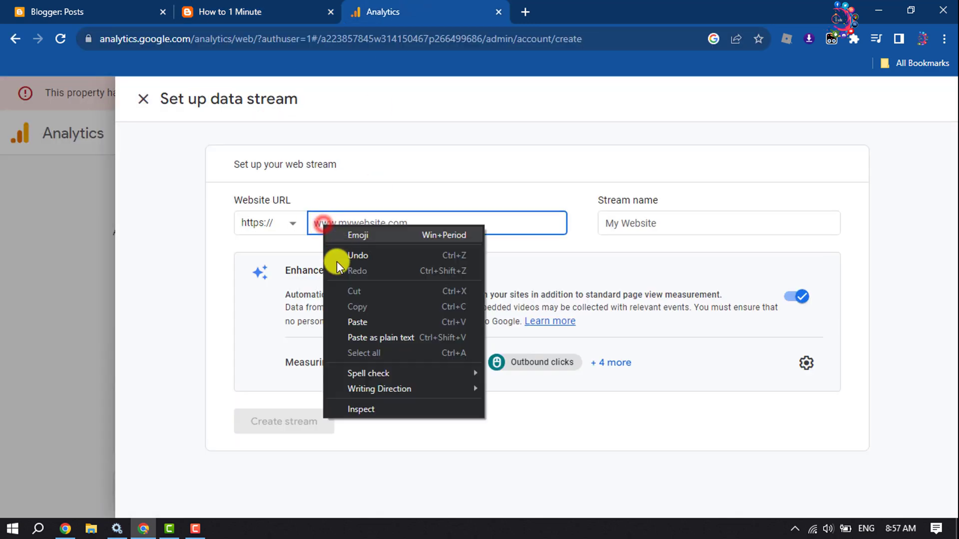
{"action": "left_click", "coordinate": [368, 326]}
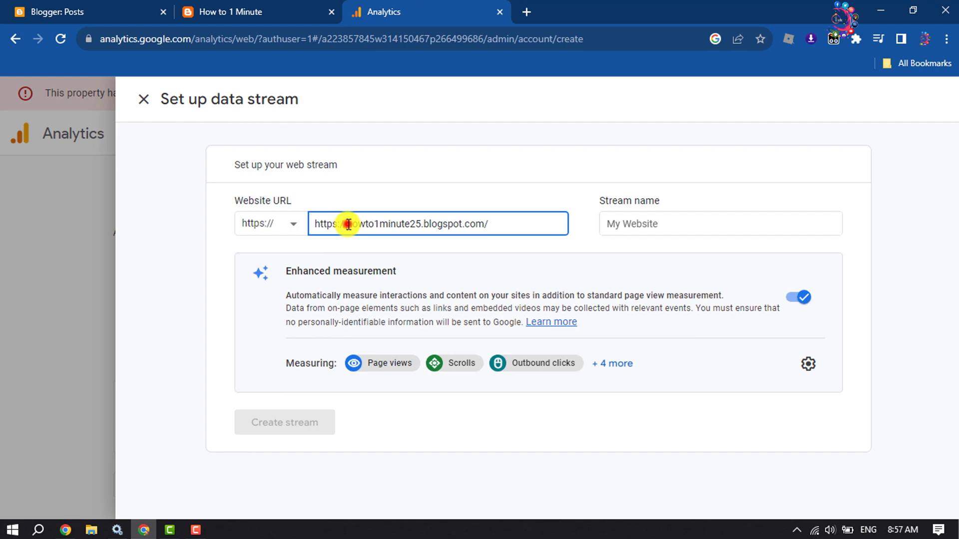
{"action": "left_click_drag", "start_coordinate": [347, 223], "coordinate": [269, 223]}
{"action": "key", "text": "BackSpace"}
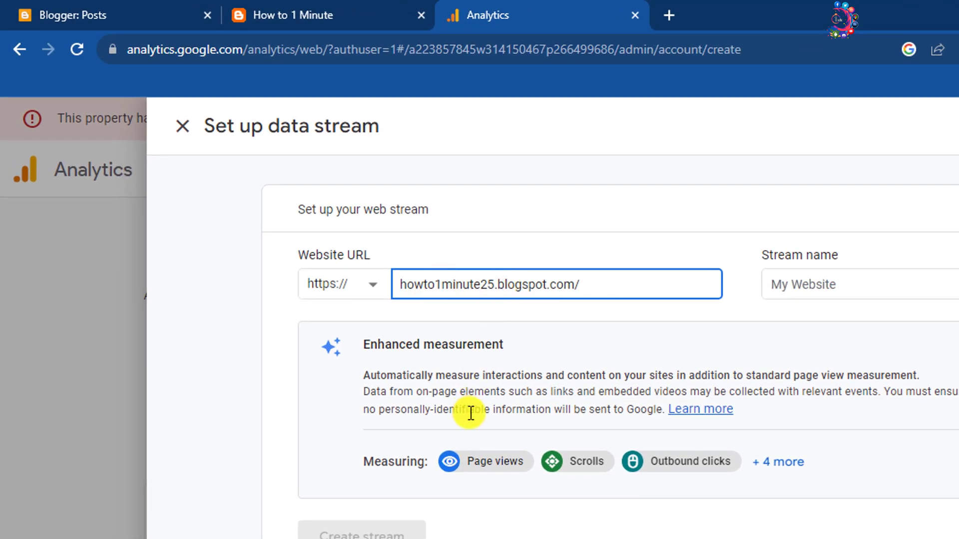
{"action": "left_click", "coordinate": [610, 285]}
{"action": "key", "text": "BackSpace"}
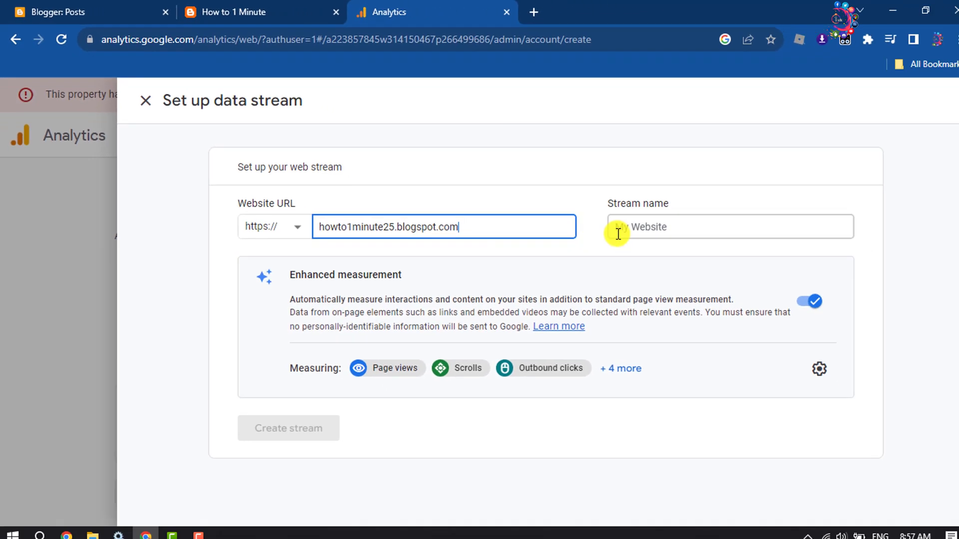
Name the stream 'Howto1minute' and create the web stream.
{"action": "left_click", "coordinate": [760, 273]}
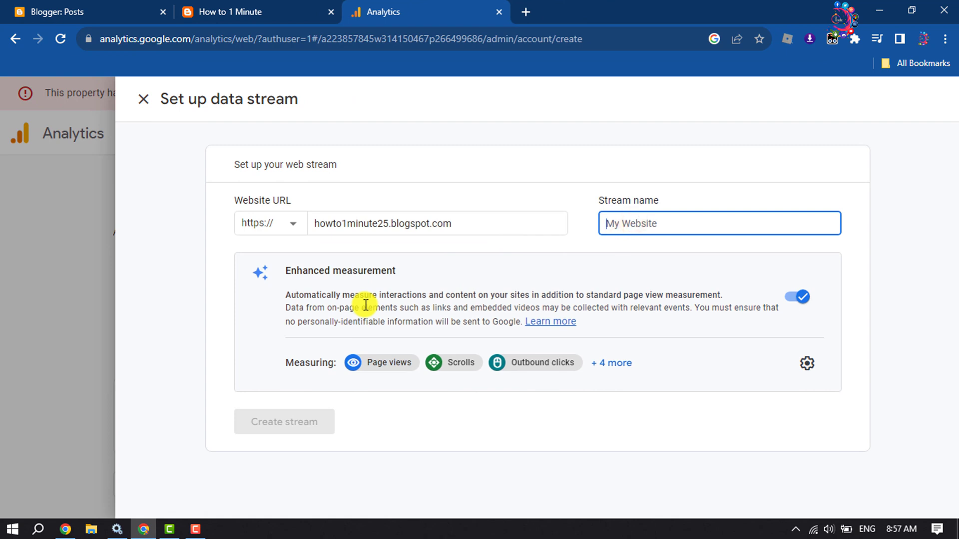
{"action": "type", "text": "How"}
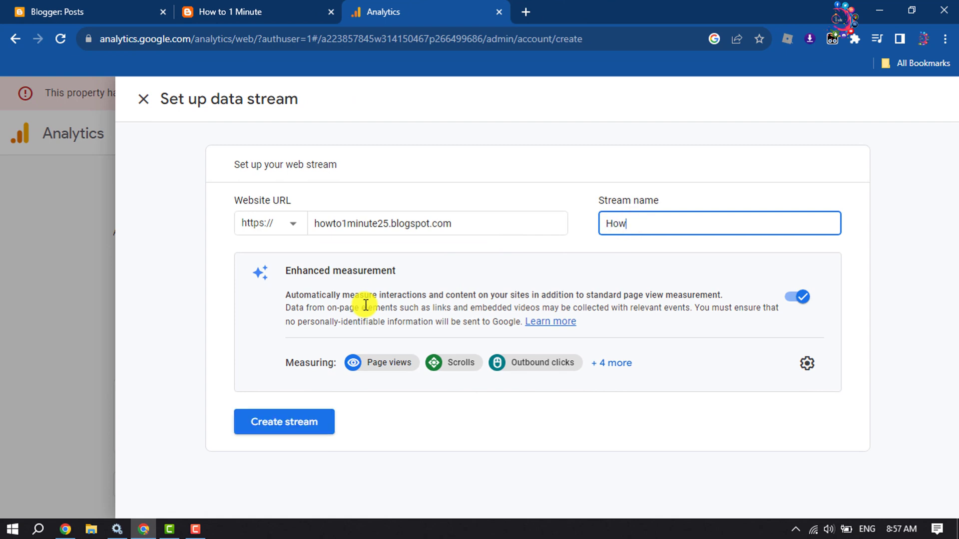
{"action": "type", "text": "to1minute"}
{"action": "left_click", "coordinate": [303, 431]}
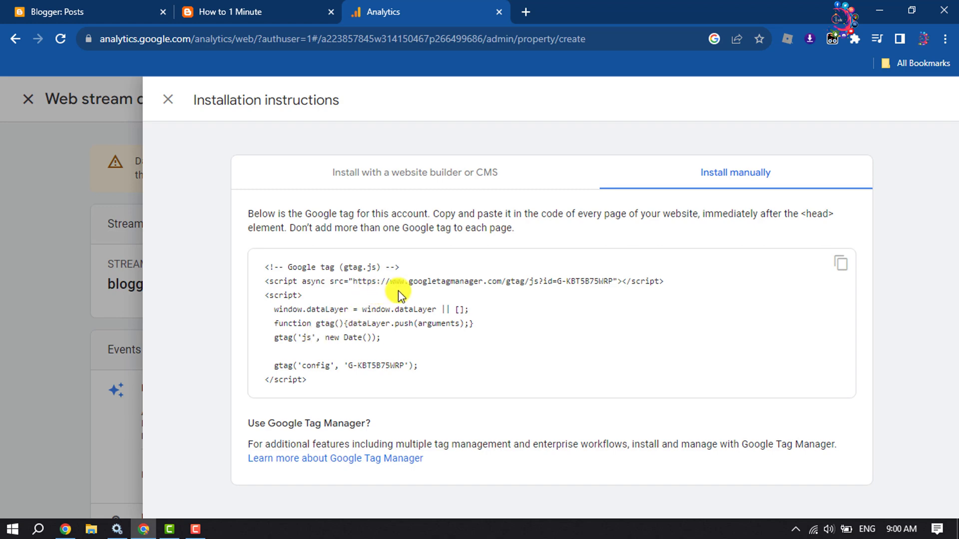
Select the whole Google tag code block and copy it to the clipboard.
{"action": "left_click", "coordinate": [425, 375]}
{"action": "left_click_drag", "start_coordinate": [292, 370], "coordinate": [242, 259]}
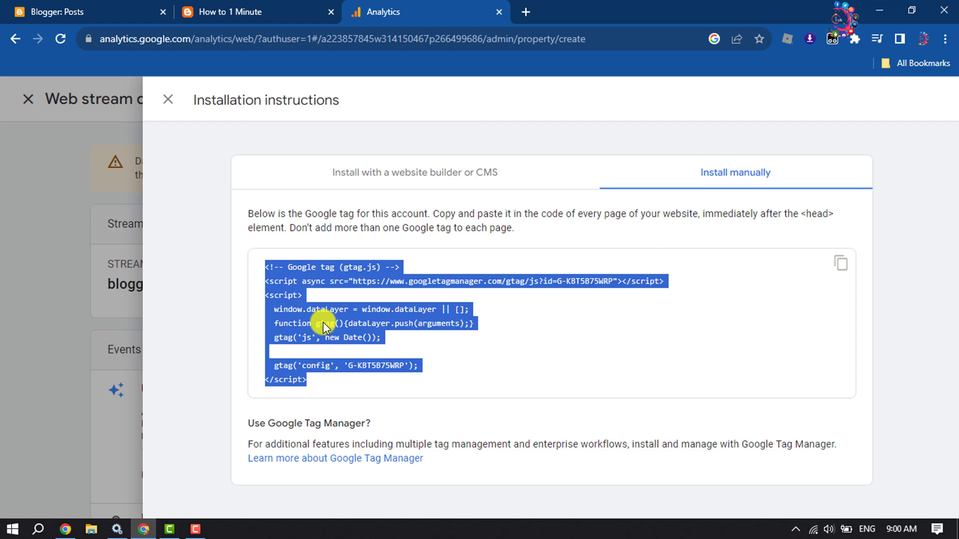
{"action": "left_click", "coordinate": [842, 264]}
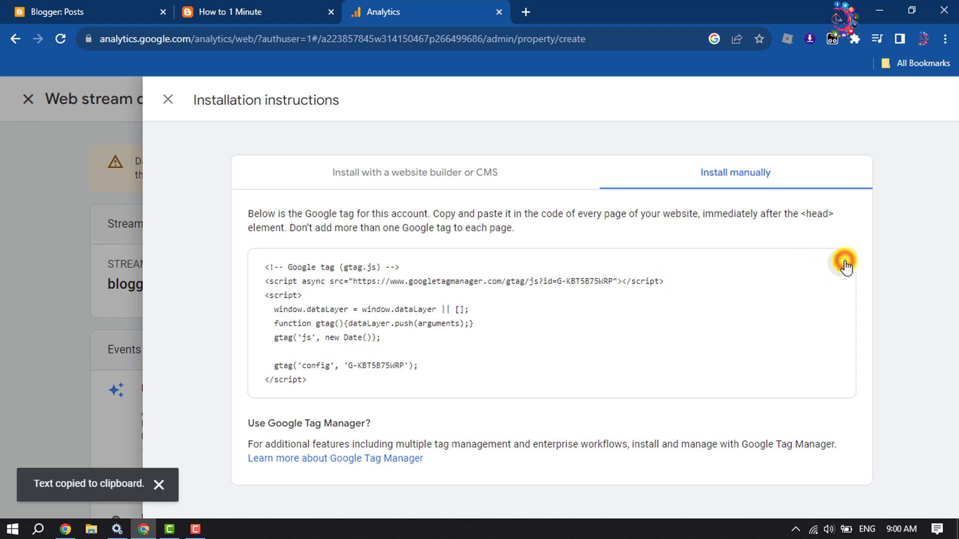
Open Edit HTML for the Contempo Light theme from Blogger's Theme page.
{"action": "left_click", "coordinate": [93, 7]}
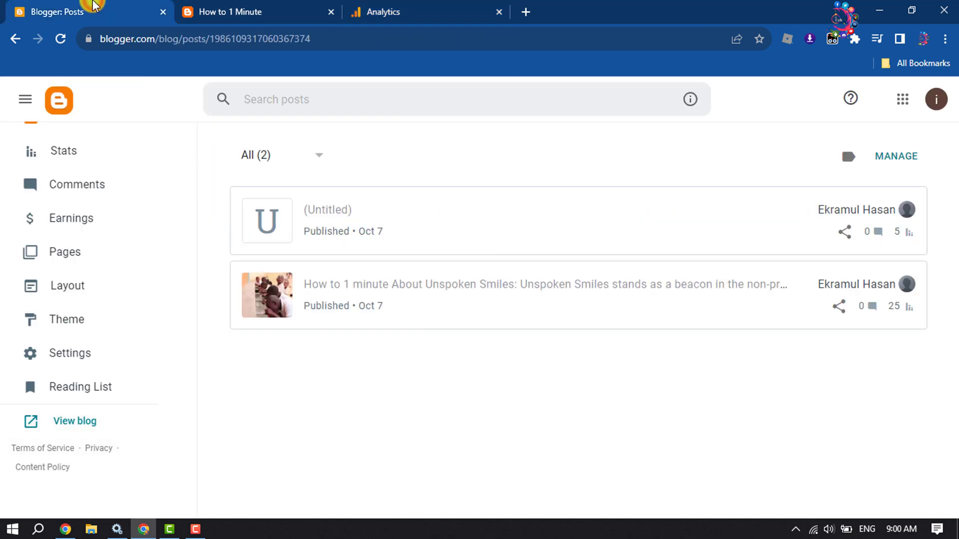
{"action": "left_click", "coordinate": [71, 320]}
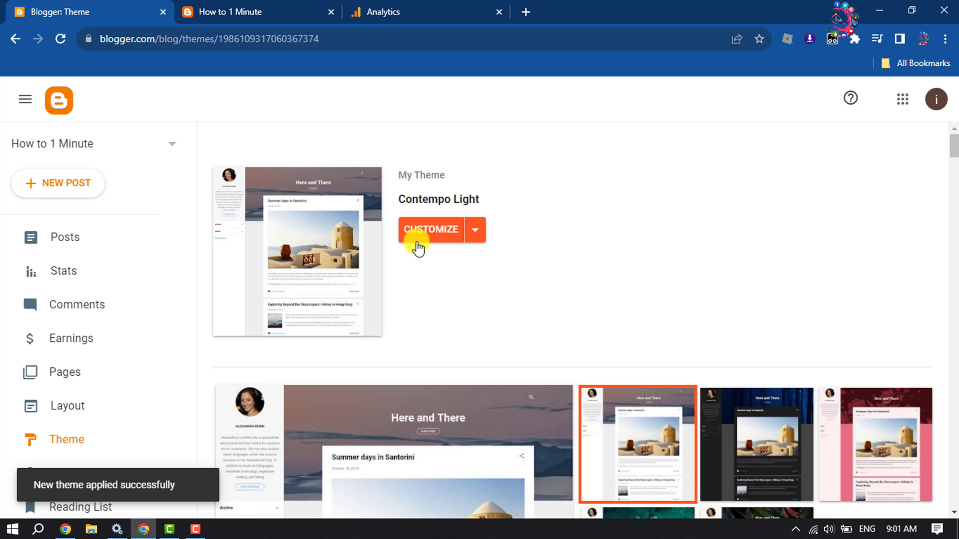
{"action": "left_click", "coordinate": [477, 233]}
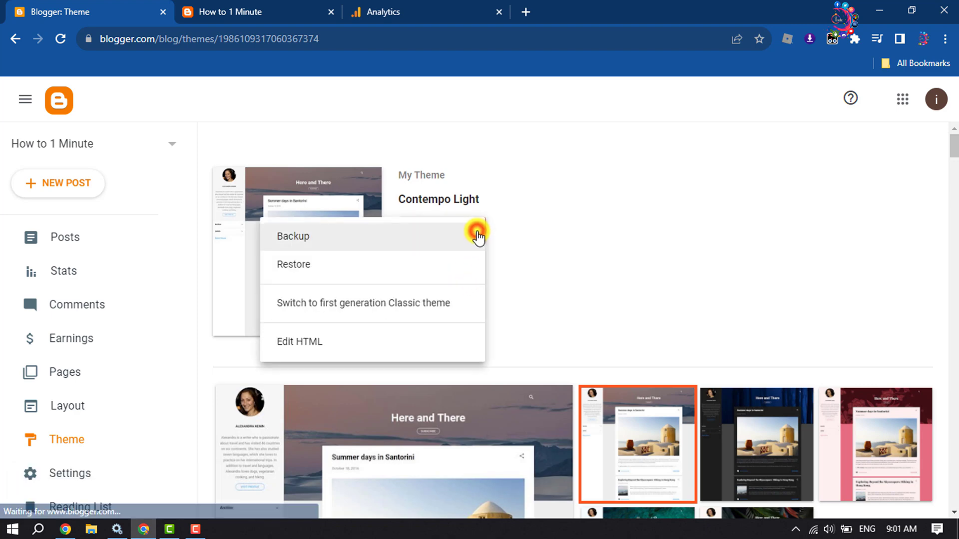
{"action": "left_click", "coordinate": [307, 347]}
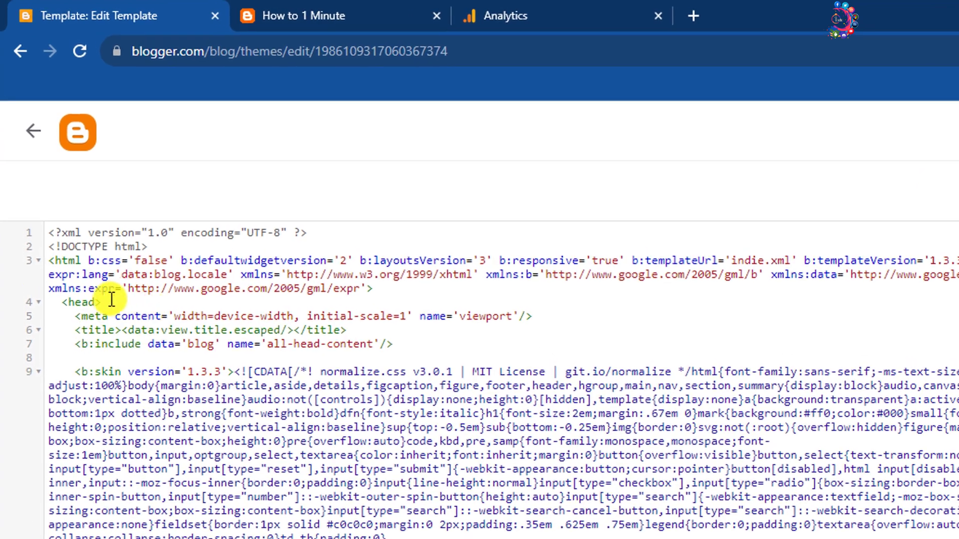
Paste the Google tag code on a new line after <head> and save the theme.
{"action": "left_click", "coordinate": [81, 228]}
{"action": "key", "text": "Return"}
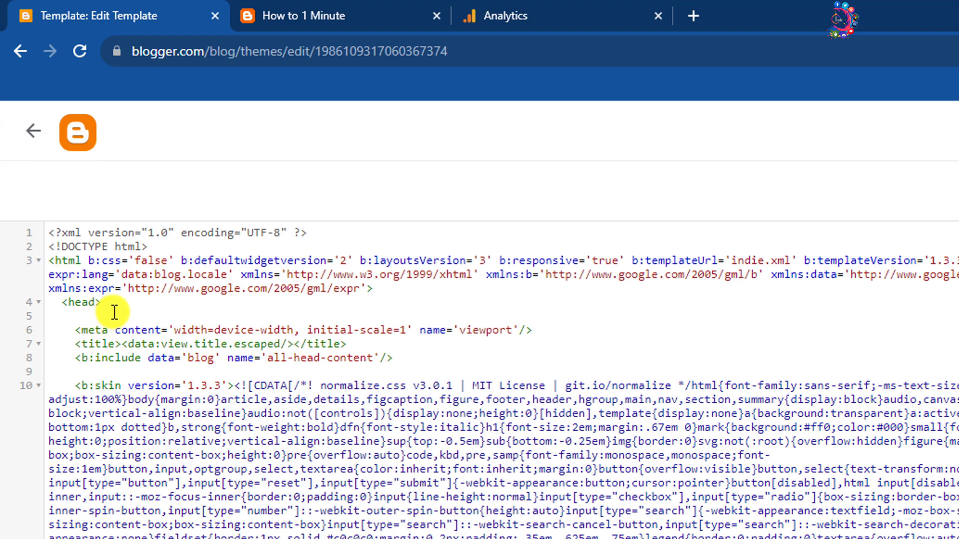
{"action": "right_click", "coordinate": [111, 312]}
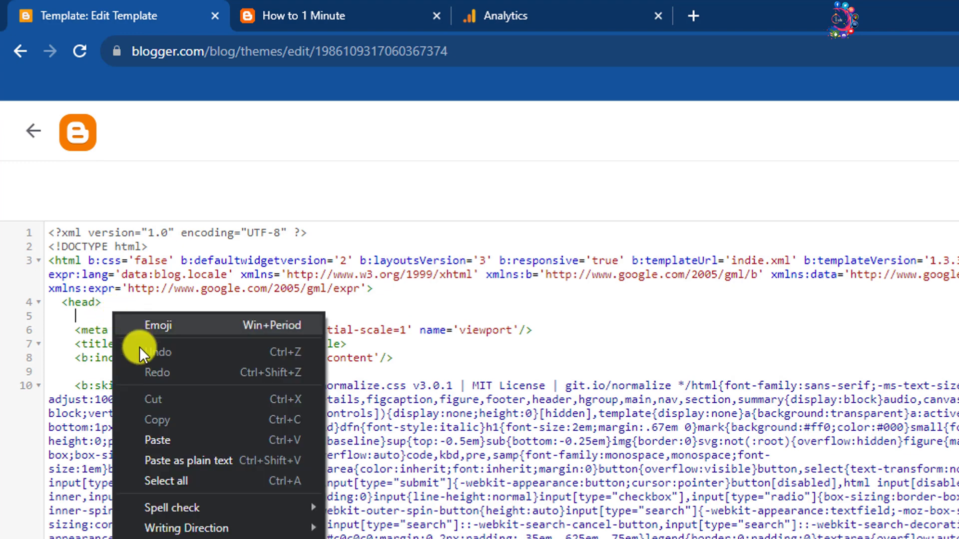
{"action": "left_click", "coordinate": [155, 442]}
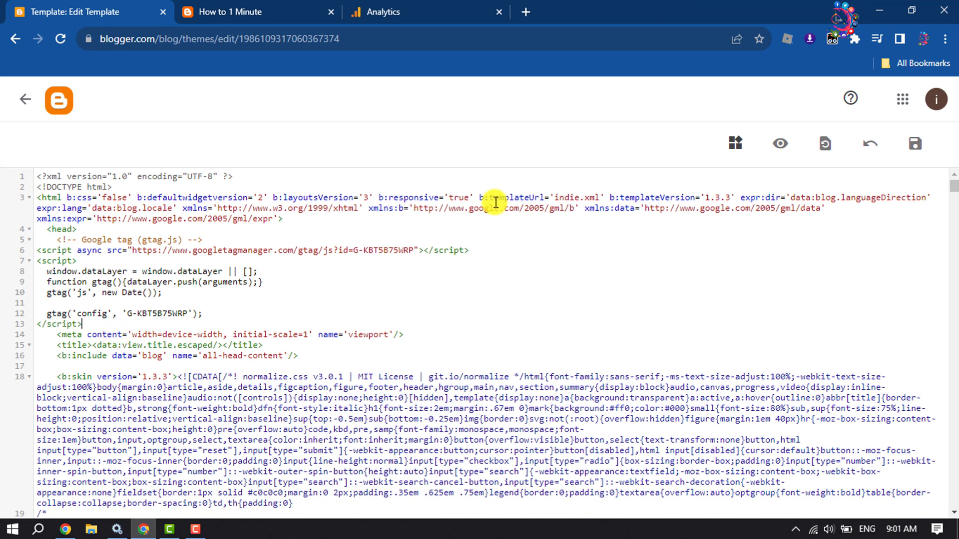
{"action": "left_click", "coordinate": [913, 145]}
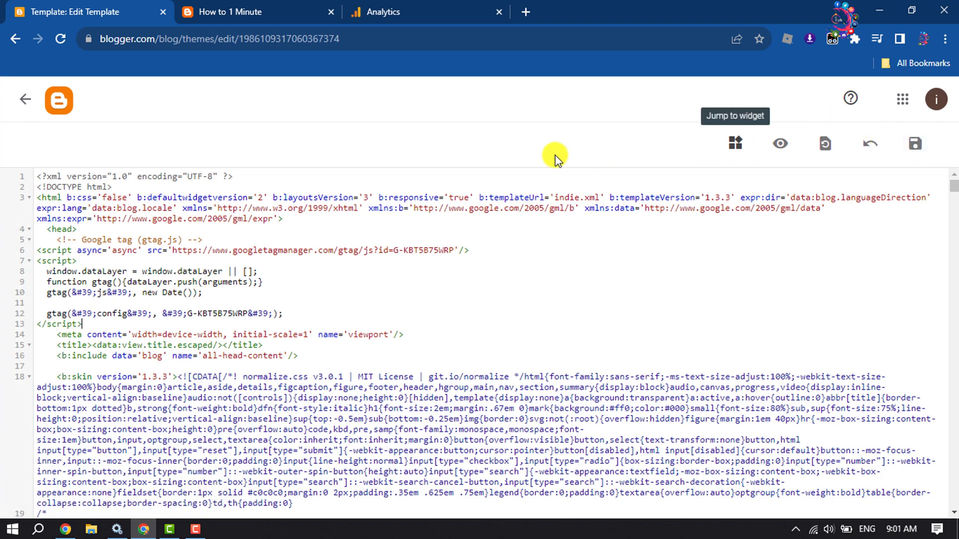
{"action": "left_click", "coordinate": [426, 9]}
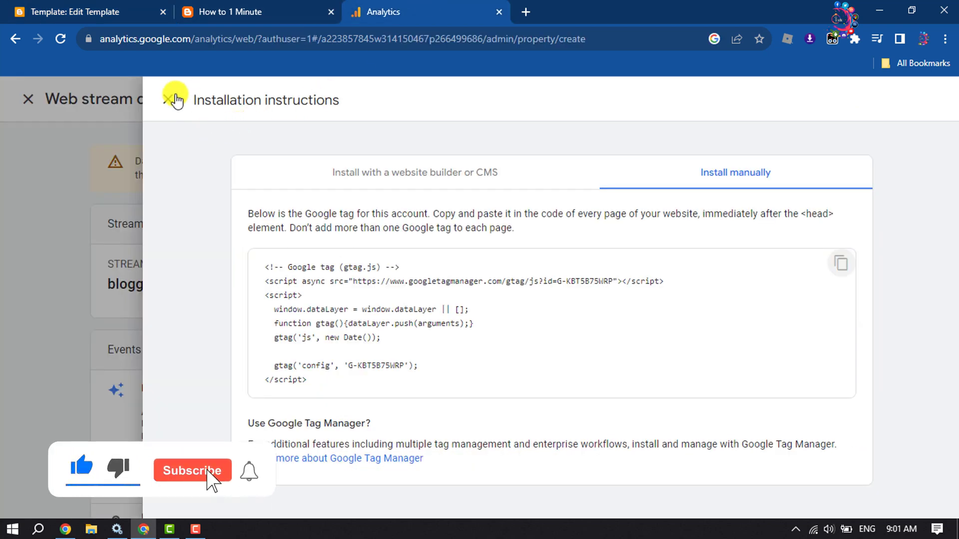
Close the tag installation instructions and the web stream details panel, back to Data collection.
{"action": "left_click", "coordinate": [168, 101]}
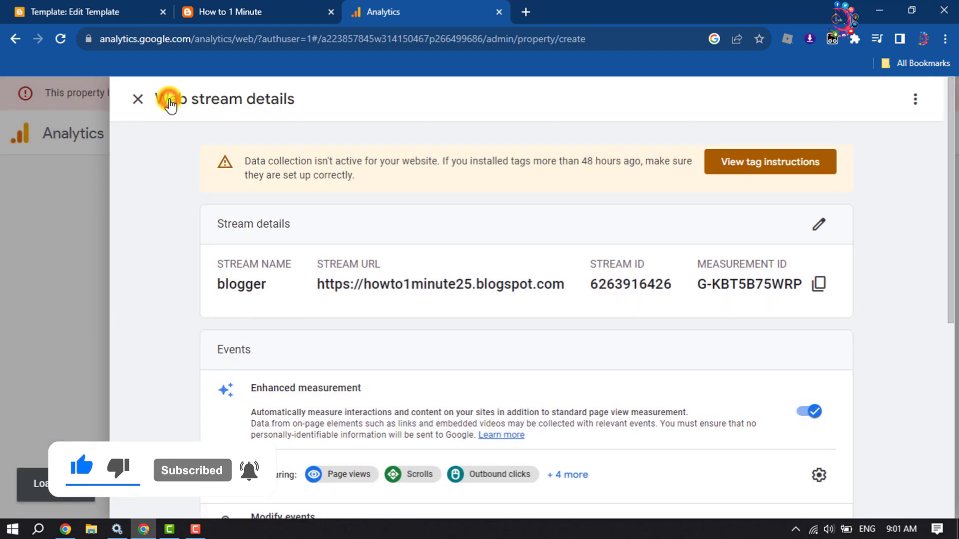
{"action": "scroll", "coordinate": [519, 275], "scroll_direction": "down", "scroll_amount": 7}
{"action": "scroll", "coordinate": [517, 272], "scroll_direction": "up", "scroll_amount": 7}
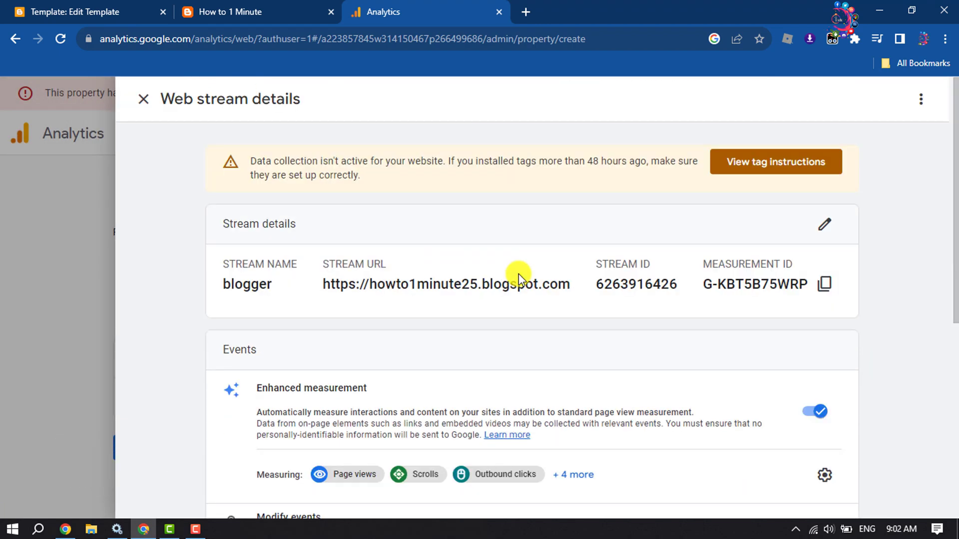
{"action": "left_click", "coordinate": [142, 103]}
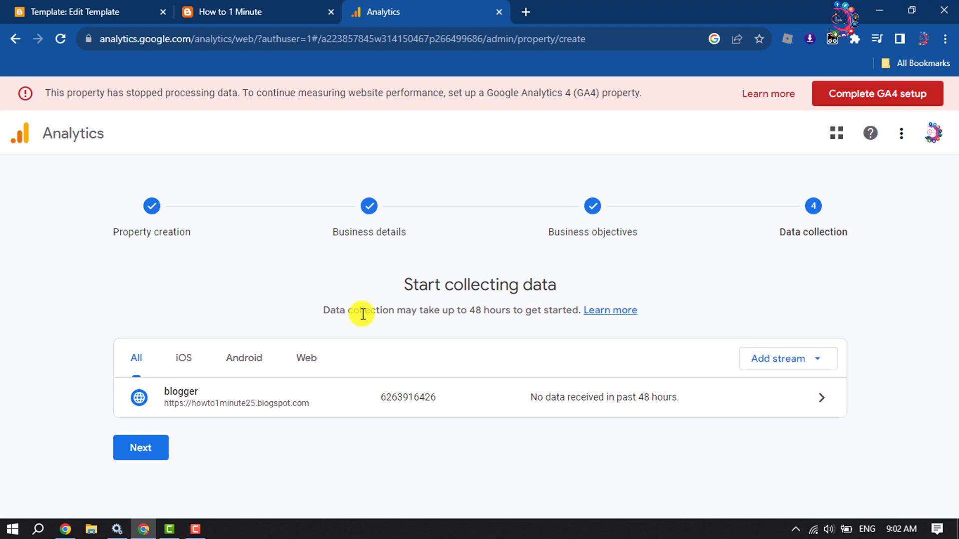
Open the blogger web stream and review its Enhanced measurement events: page views, scrolls, outbound clicks.
{"action": "left_click", "coordinate": [657, 406]}
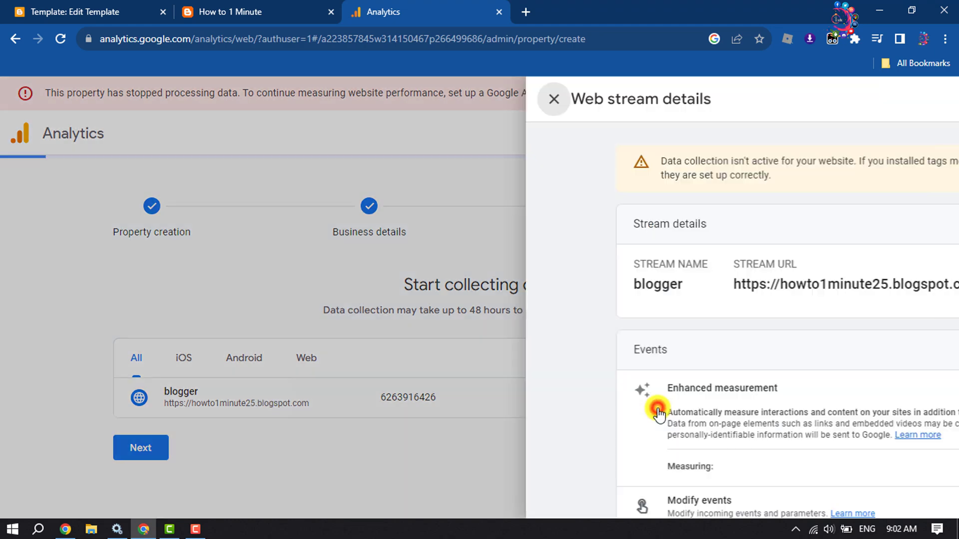
{"action": "scroll", "coordinate": [257, 336], "scroll_direction": "down", "scroll_amount": 7}
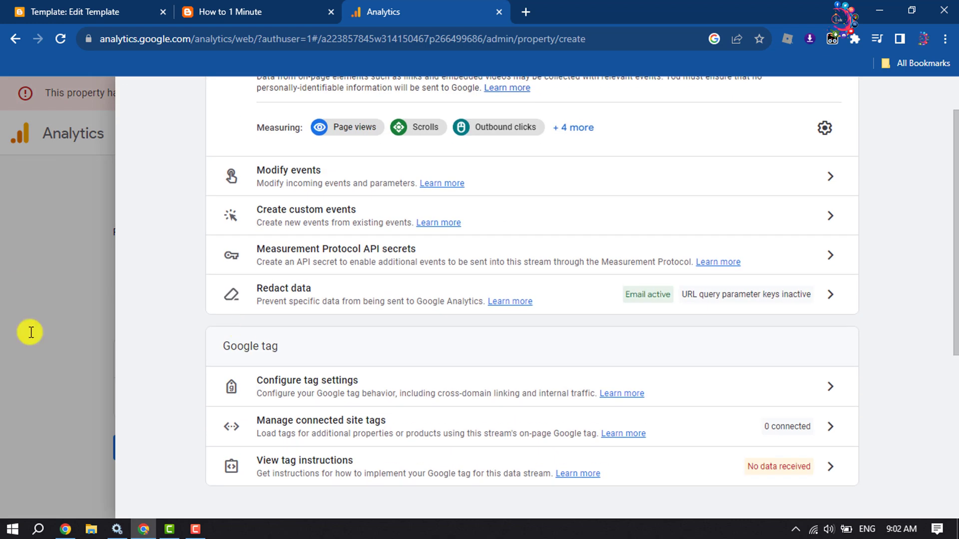
{"action": "scroll", "coordinate": [103, 271], "scroll_direction": "up", "scroll_amount": 3}
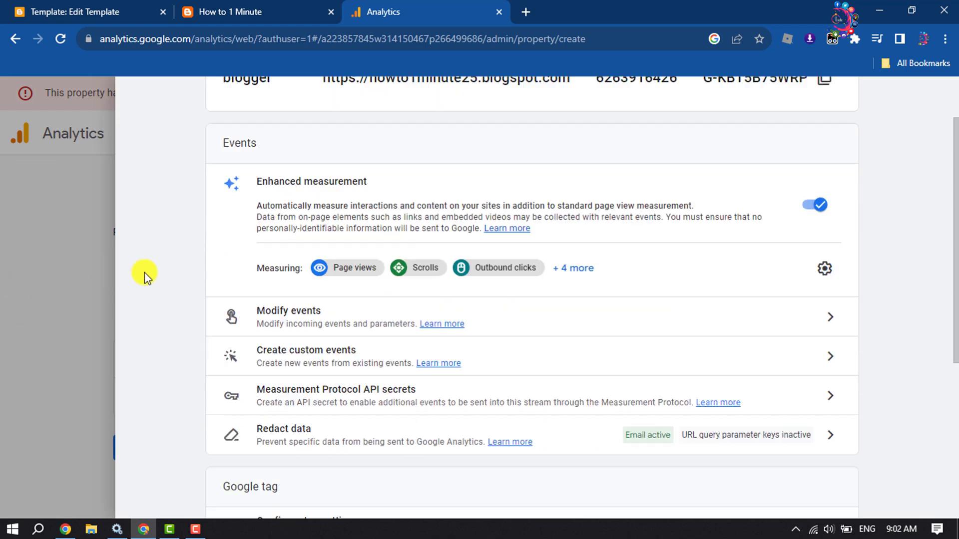